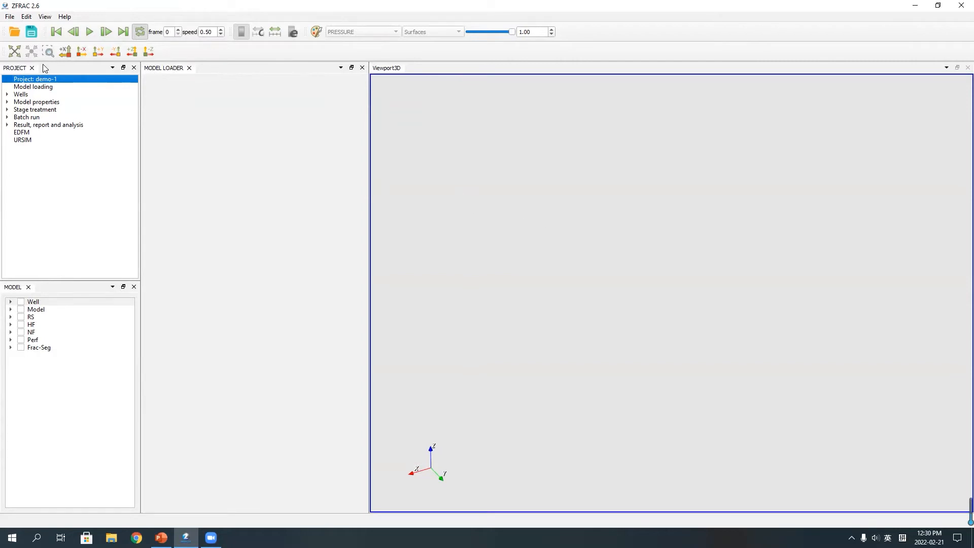
# Step: Open the model loading settings and display the reservoir model with its grid in the 3D viewport
pyautogui.click(42, 88)
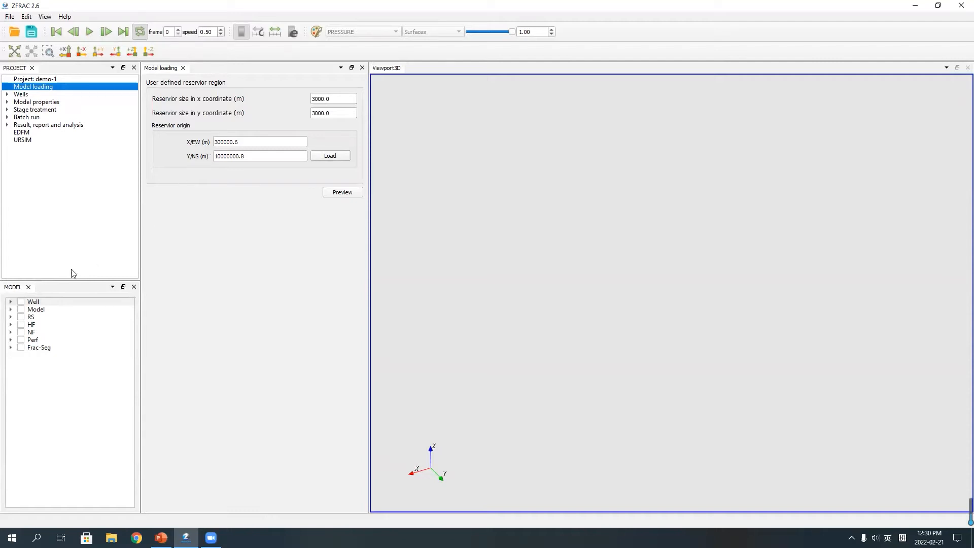
pyautogui.click(10, 310)
pyautogui.click(21, 309)
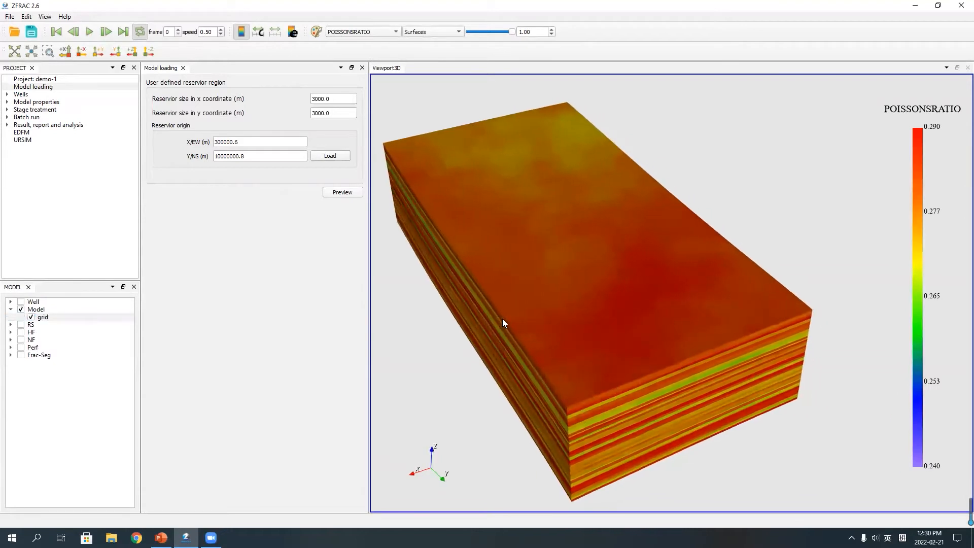
# Step: Examine the reservoir grid up close and as a whole, including a box-zoomed area of its upper surface, ending with the whole model in view
pyautogui.scroll(2, 528, 305)
pyautogui.scroll(2, 540, 304)
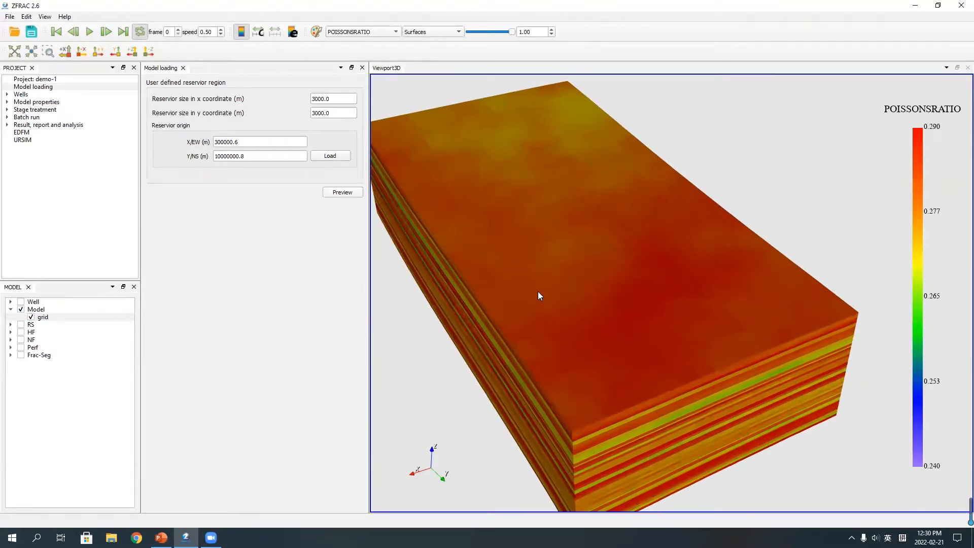
pyautogui.scroll(5, 542, 288)
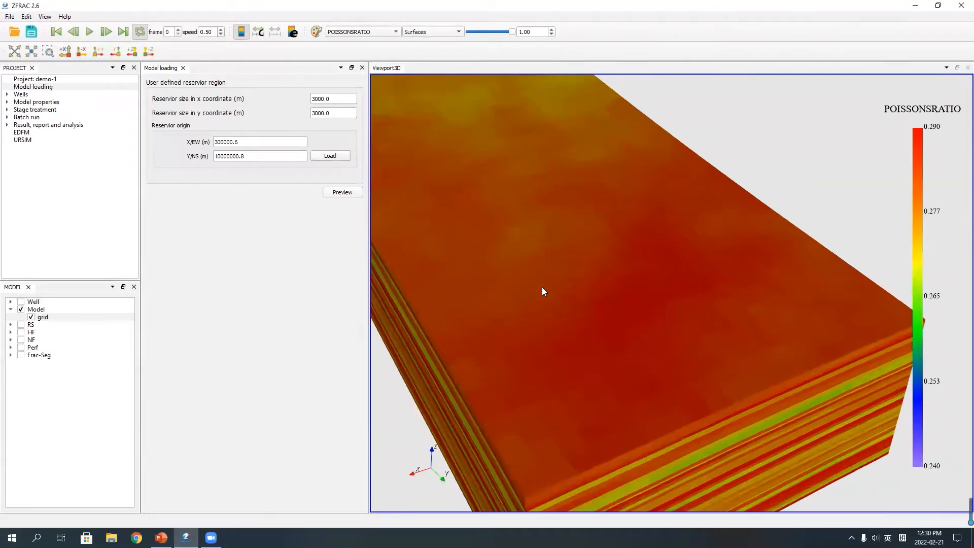
pyautogui.scroll(-5, 542, 287)
pyautogui.scroll(-4, 542, 287)
pyautogui.scroll(2, 541, 284)
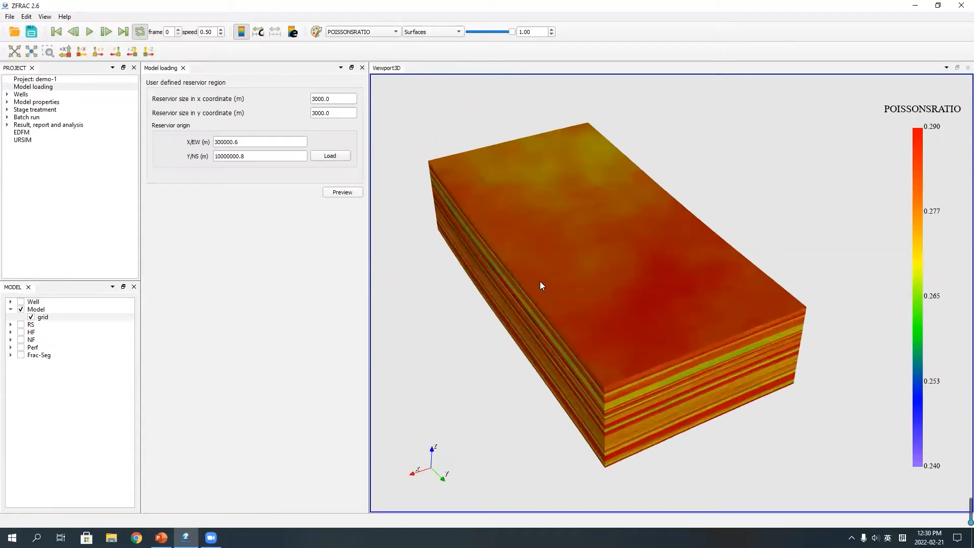
pyautogui.moveTo(526, 272); pyautogui.dragTo(497, 267, button='middle')
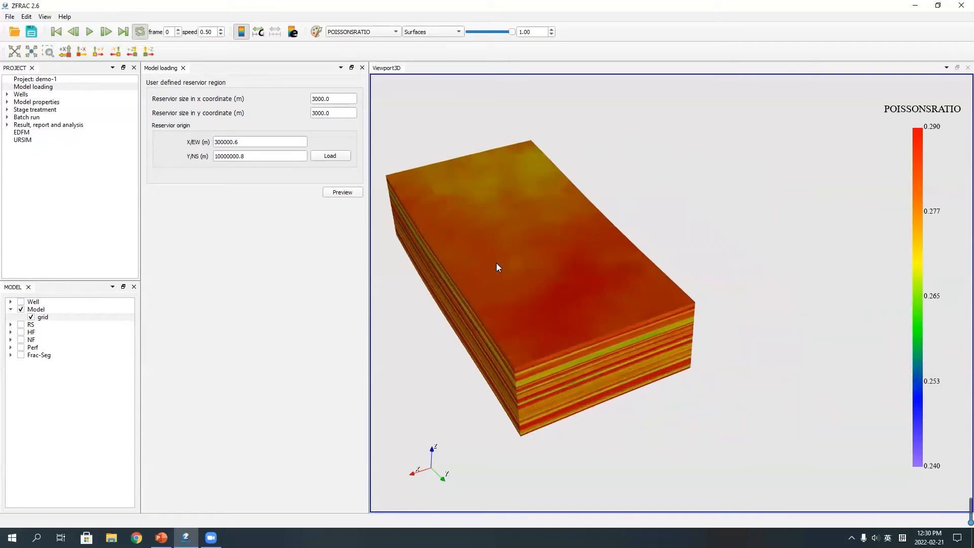
pyautogui.click(19, 53)
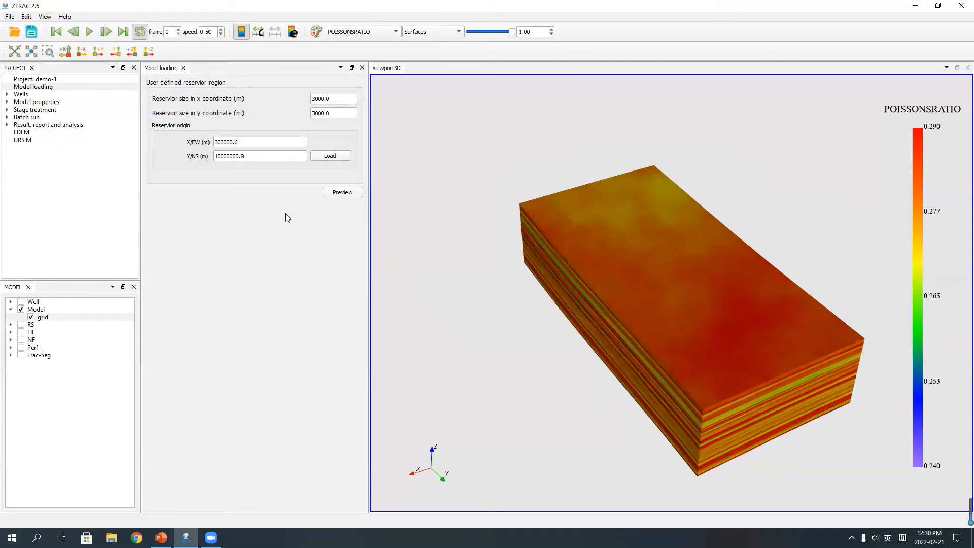
pyautogui.click(48, 52)
pyautogui.moveTo(718, 304); pyautogui.dragTo(743, 316)
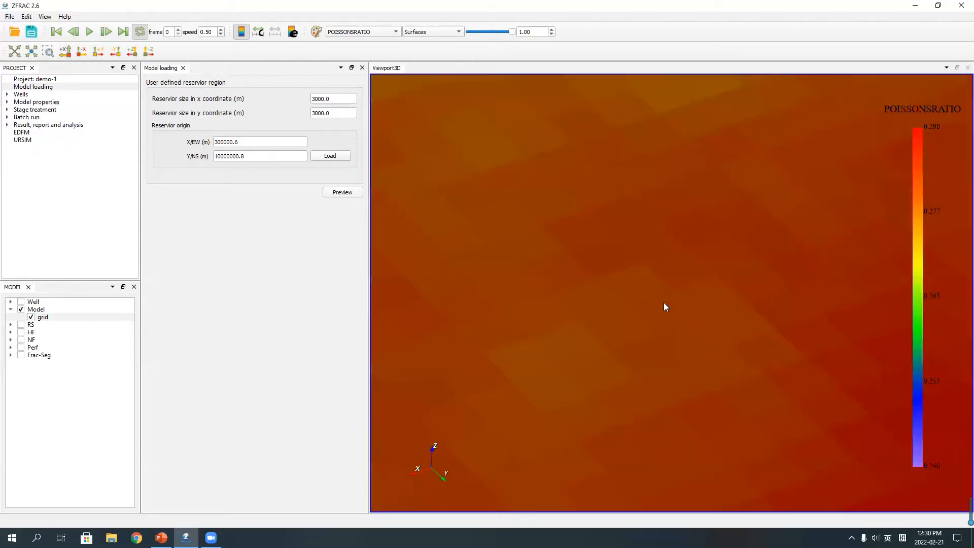
pyautogui.click(17, 53)
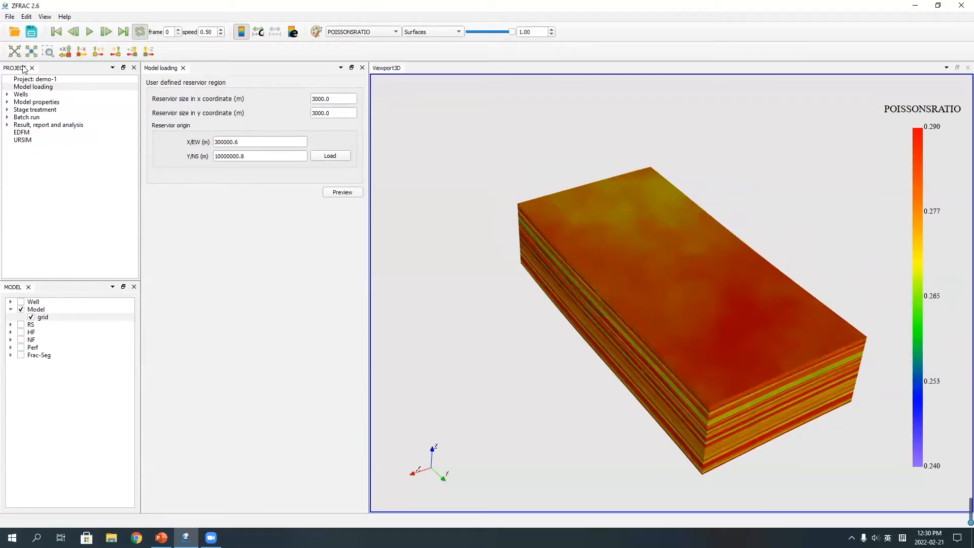
# Step: Inspect the reservoir grid from the positive and negative X, Y and Z directions, finishing with the +Z view
pyautogui.click(65, 55)
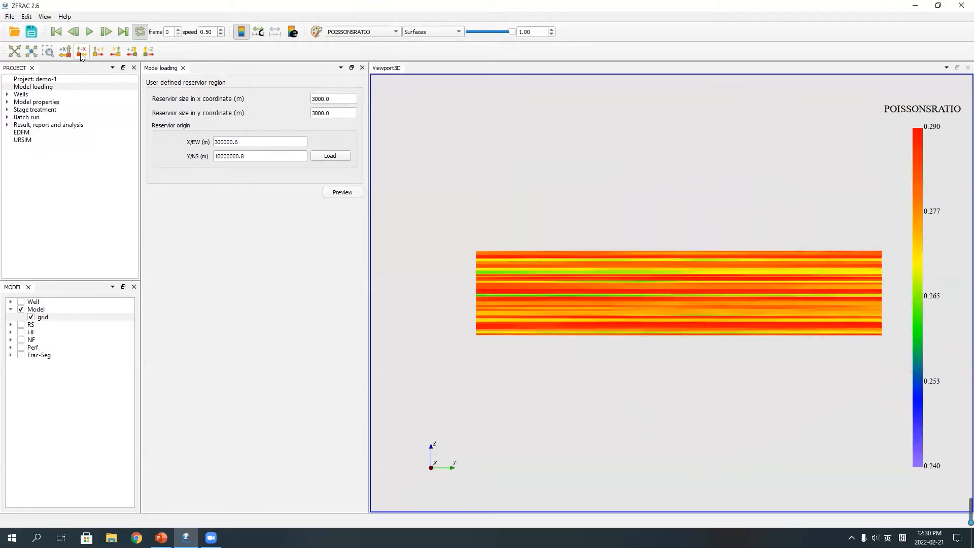
pyautogui.click(81, 55)
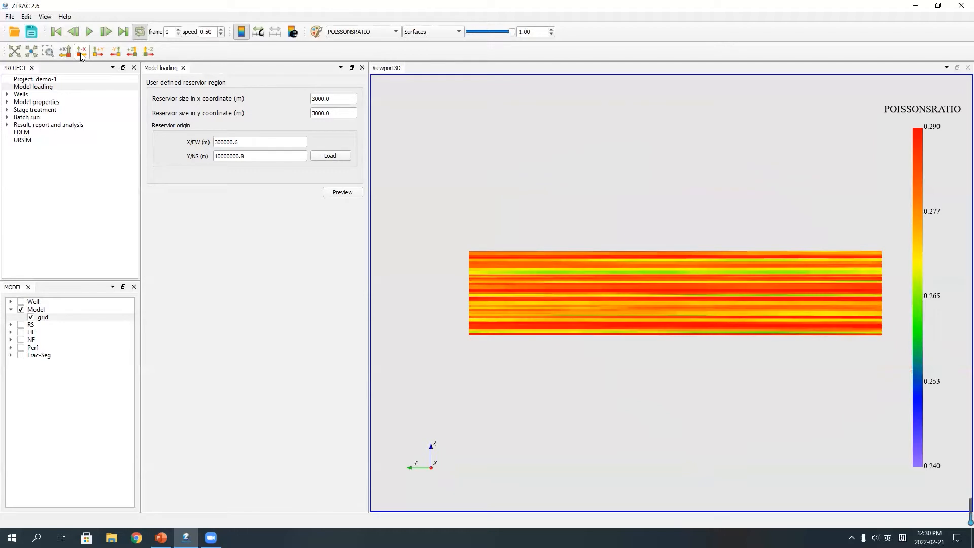
pyautogui.click(99, 52)
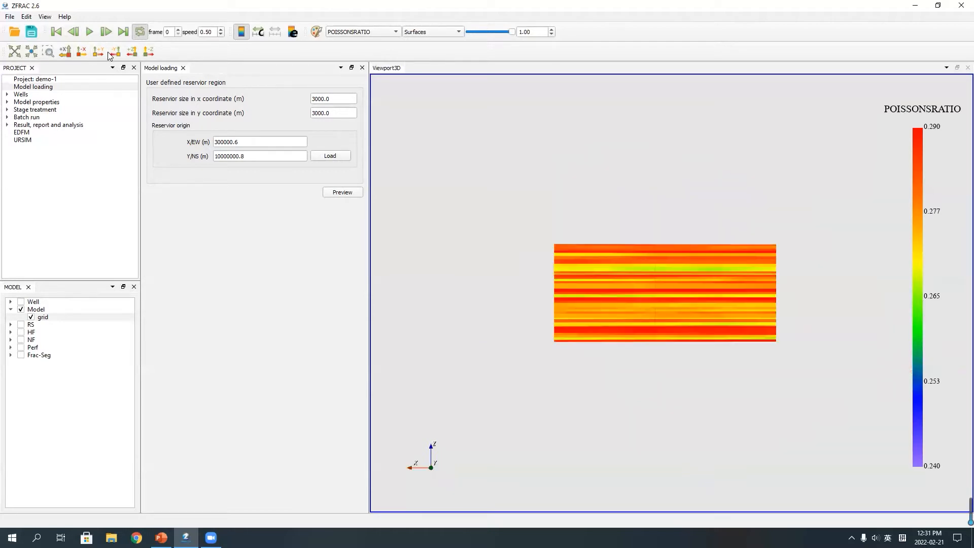
pyautogui.click(113, 54)
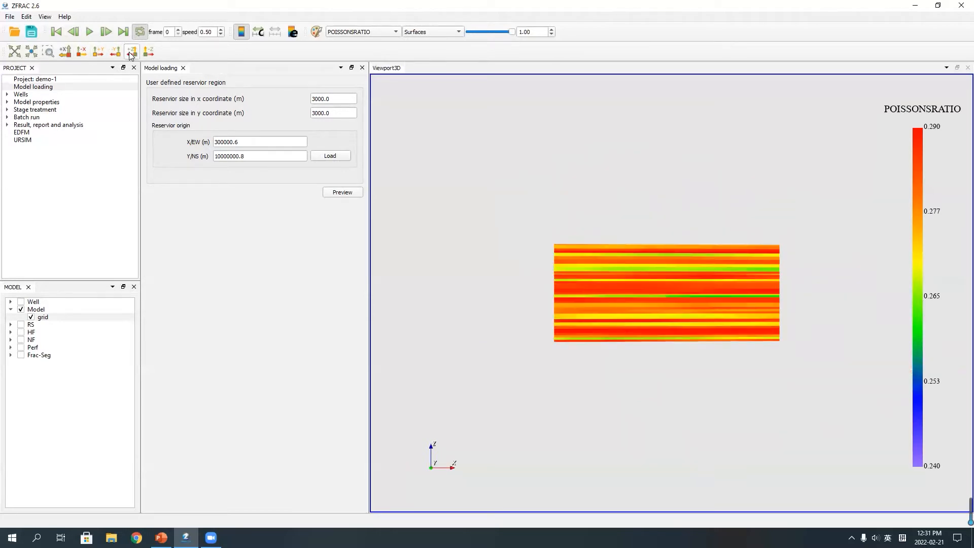
pyautogui.click(131, 53)
pyautogui.click(149, 53)
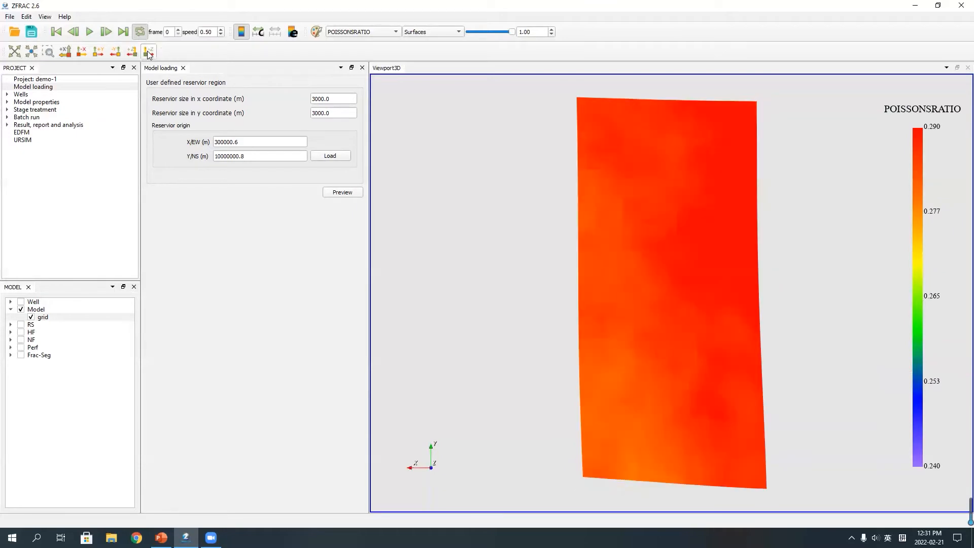
pyautogui.click(131, 53)
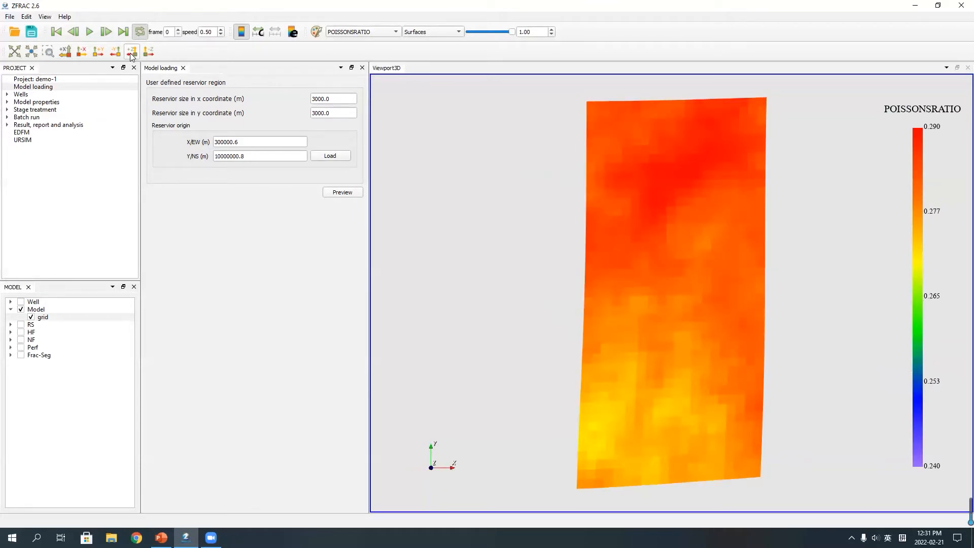
# Step: Compare the grid colored by MAXSTRESS, PORO and YOUNG'SMODULUS, and return the coloring to POISSONSRATIO
pyautogui.click(44, 317)
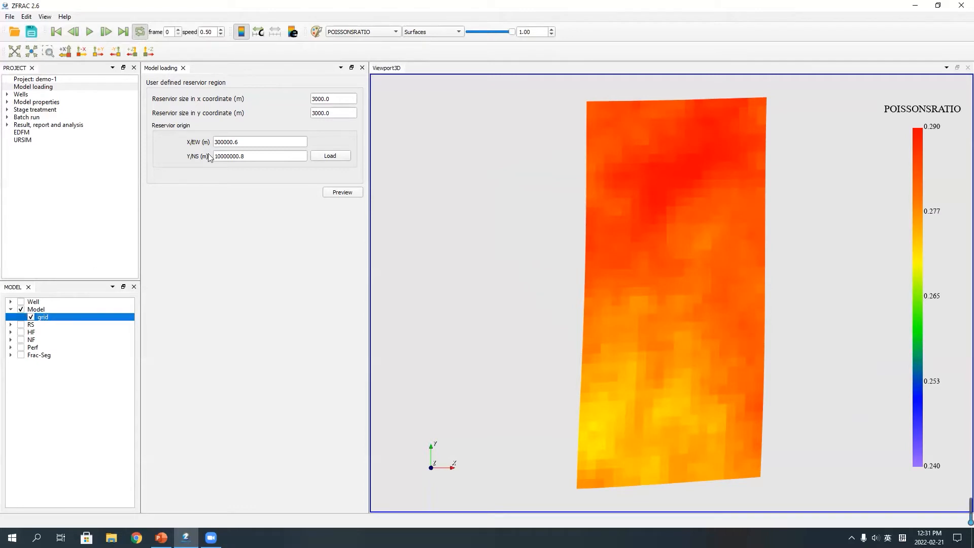
pyautogui.click(343, 35)
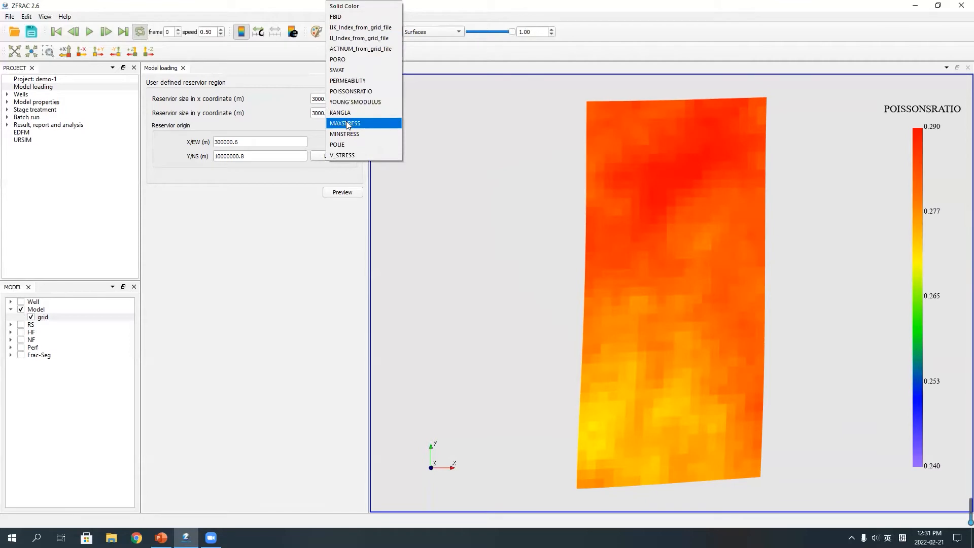
pyautogui.click(346, 123)
pyautogui.click(343, 32)
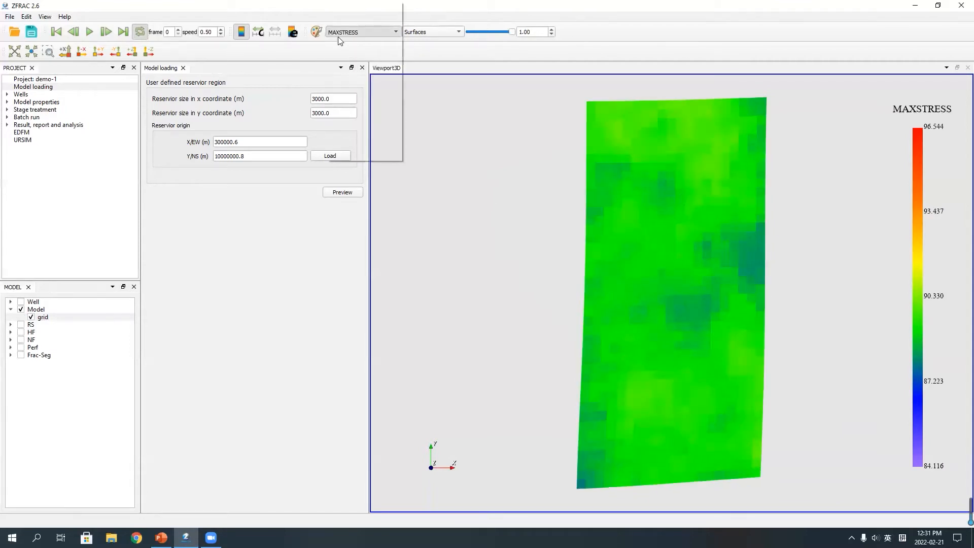
pyautogui.click(345, 63)
pyautogui.moveTo(664, 302); pyautogui.dragTo(699, 120)
pyautogui.click(350, 33)
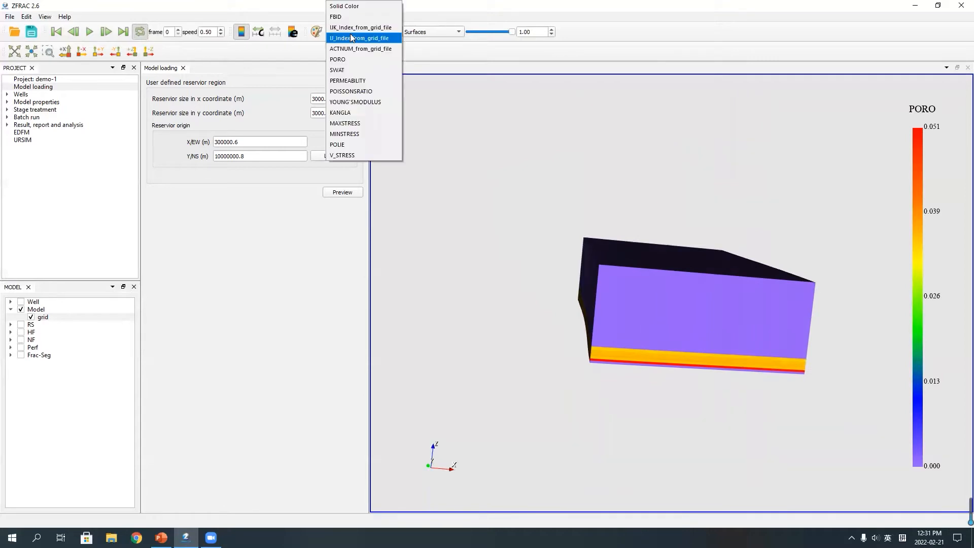
pyautogui.click(360, 100)
pyautogui.moveTo(690, 223); pyautogui.dragTo(698, 350)
pyautogui.click(346, 33)
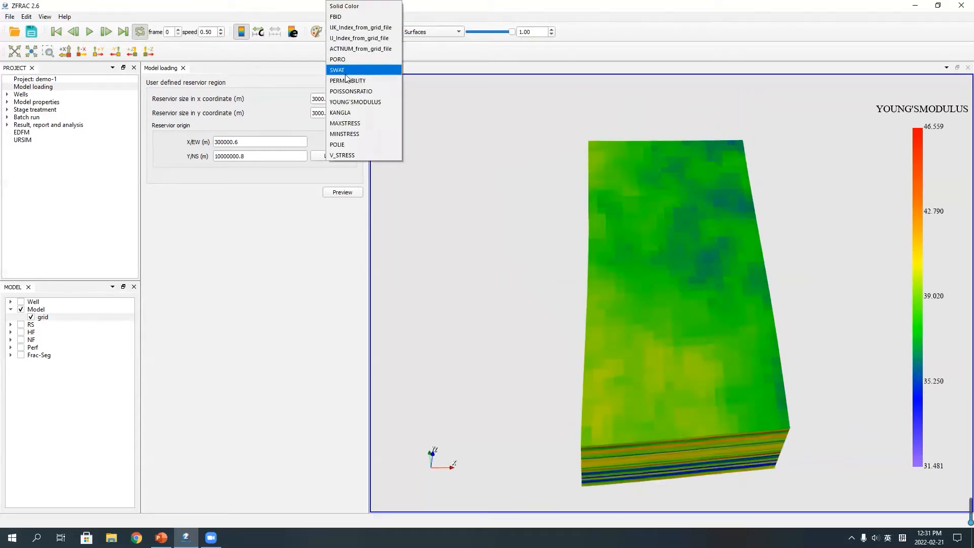
pyautogui.click(353, 90)
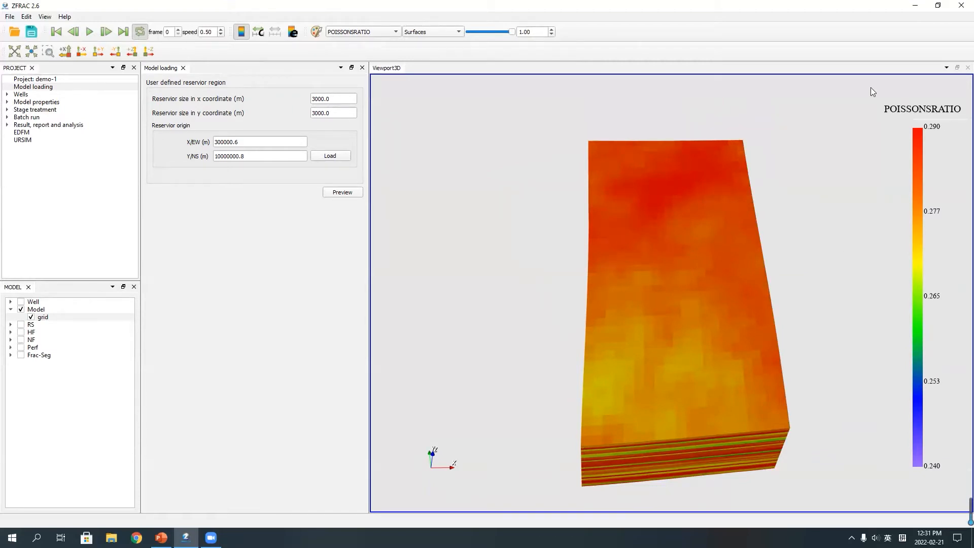
# Step: Toggle the color legend off and on, and rescale the POISSONSRATIO color map with a lower limit of 0.27
pyautogui.click(240, 34)
pyautogui.click(243, 34)
pyautogui.scroll(1, 941, 135)
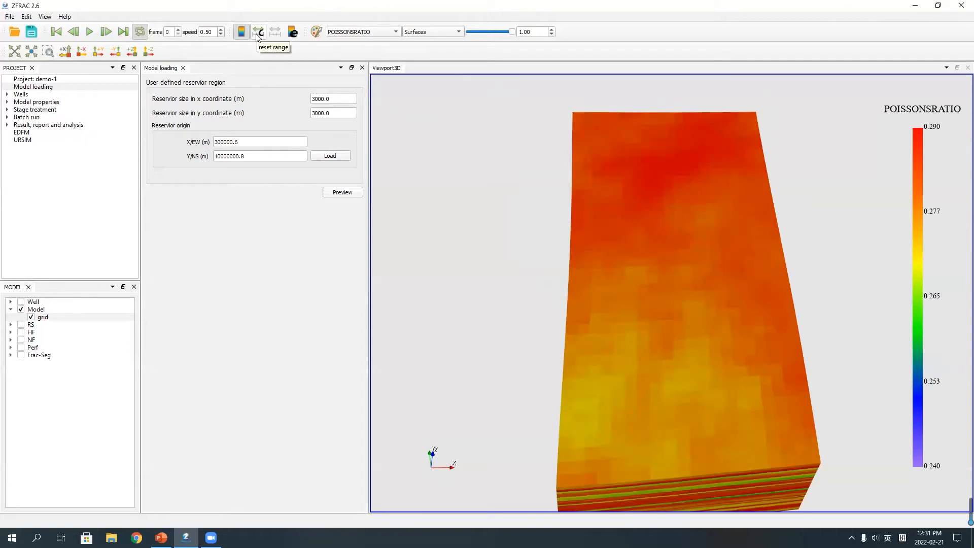
pyautogui.click(257, 34)
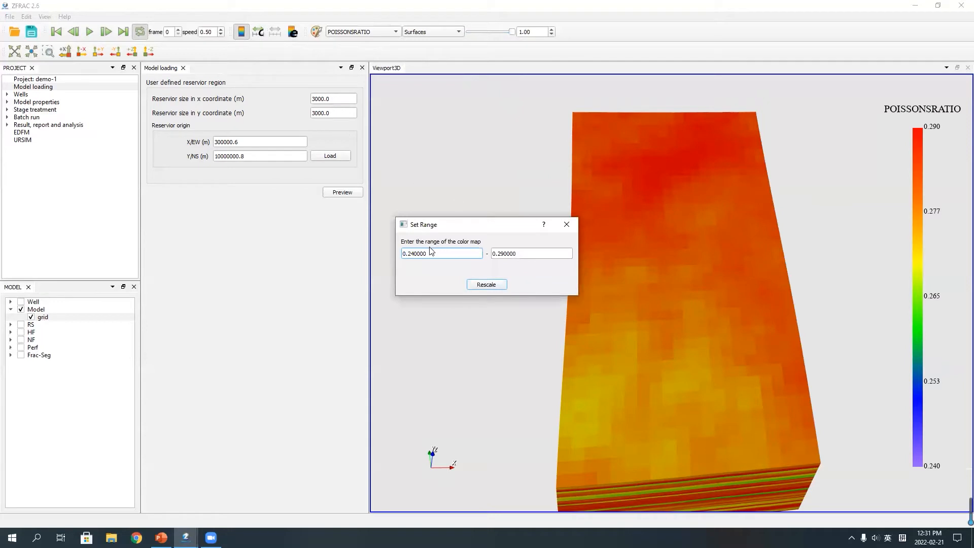
pyautogui.moveTo(412, 256); pyautogui.dragTo(437, 254)
pyautogui.write('7')
pyautogui.click(488, 285)
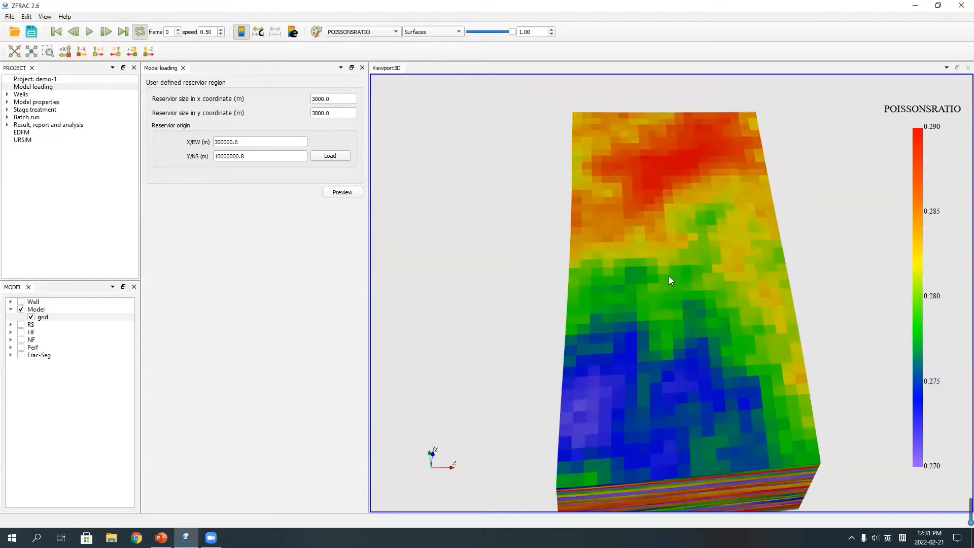
pyautogui.moveTo(670, 279); pyautogui.dragTo(685, 250)
pyautogui.scroll(-2, 685, 250)
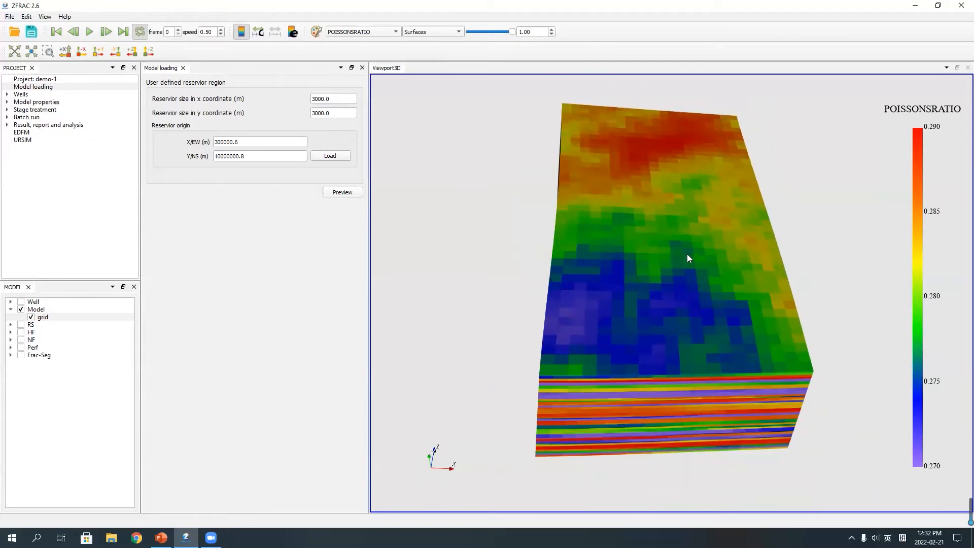
# Step: Show the model filters and add a POISSONSRATIO Threshold filter to the grid
pyautogui.click(45, 16)
pyautogui.click(65, 66)
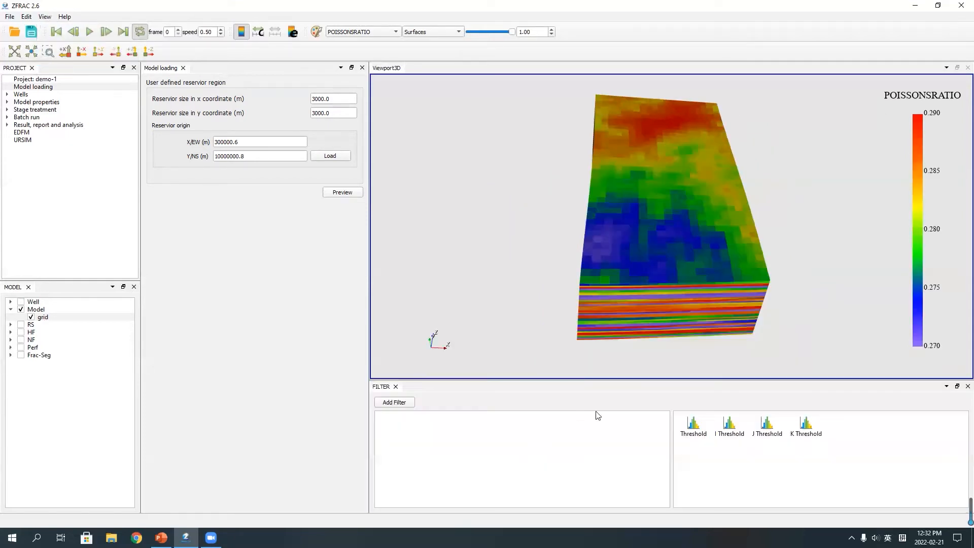
pyautogui.doubleClick(695, 429)
pyautogui.click(468, 280)
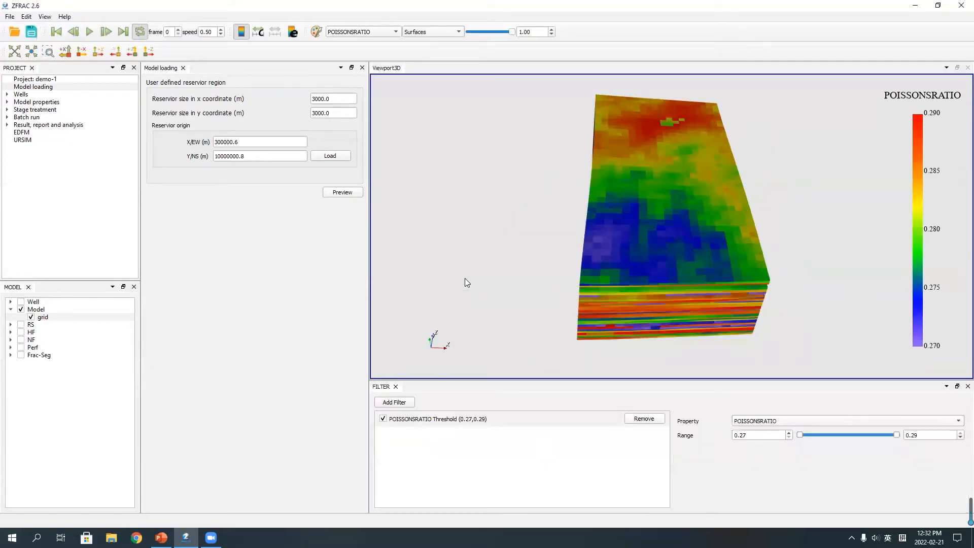
# Step: Set the lower limit of the POISSONSRATIO threshold range to 0.28 and inspect the filtered grid layers
pyautogui.moveTo(741, 435); pyautogui.dragTo(750, 434)
pyautogui.write('8')
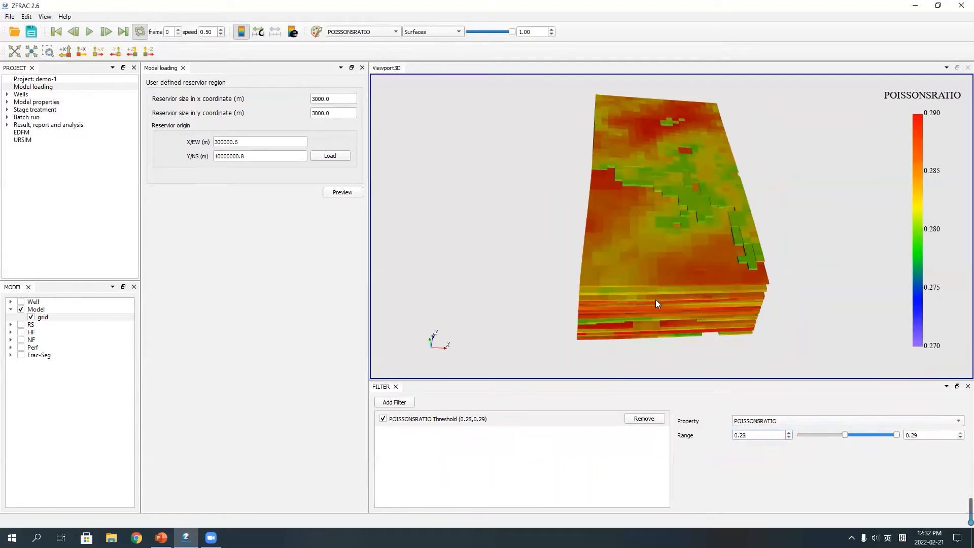
pyautogui.moveTo(655, 299); pyautogui.dragTo(714, 185)
pyautogui.scroll(5, 754, 254)
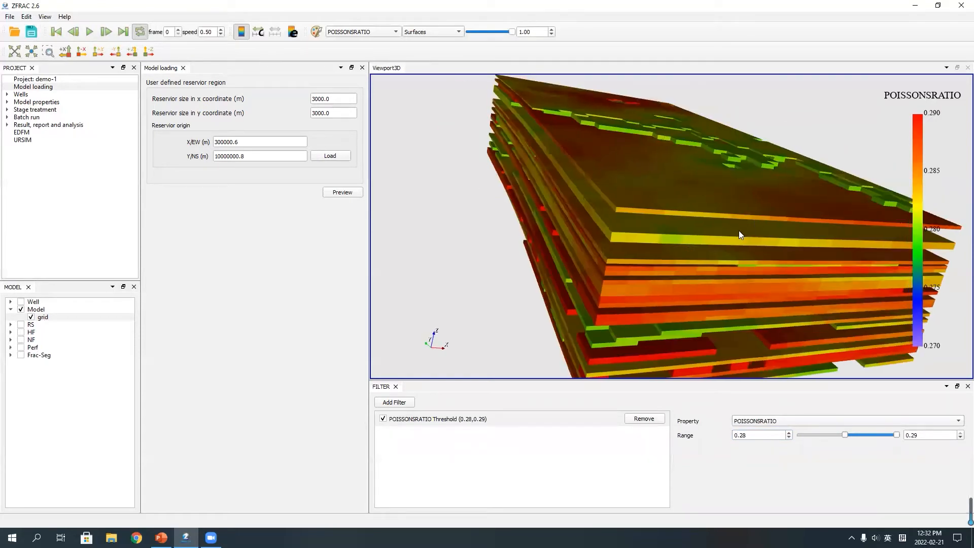
pyautogui.scroll(4, 719, 231)
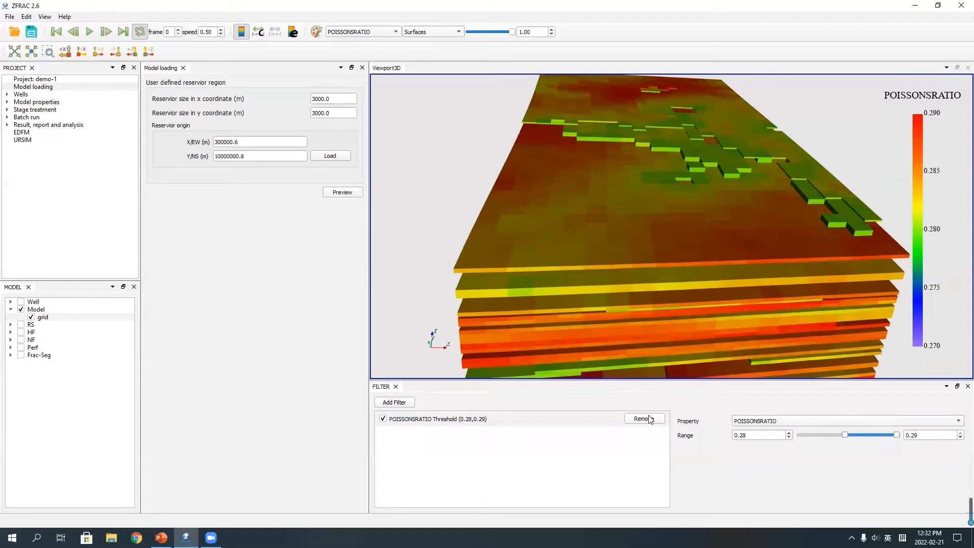
# Step: Remove the POISSONSRATIO Threshold filter from the grid
pyautogui.click(643, 419)
pyautogui.click(485, 280)
pyautogui.scroll(-2, 705, 236)
pyautogui.moveTo(705, 236); pyautogui.dragTo(720, 256)
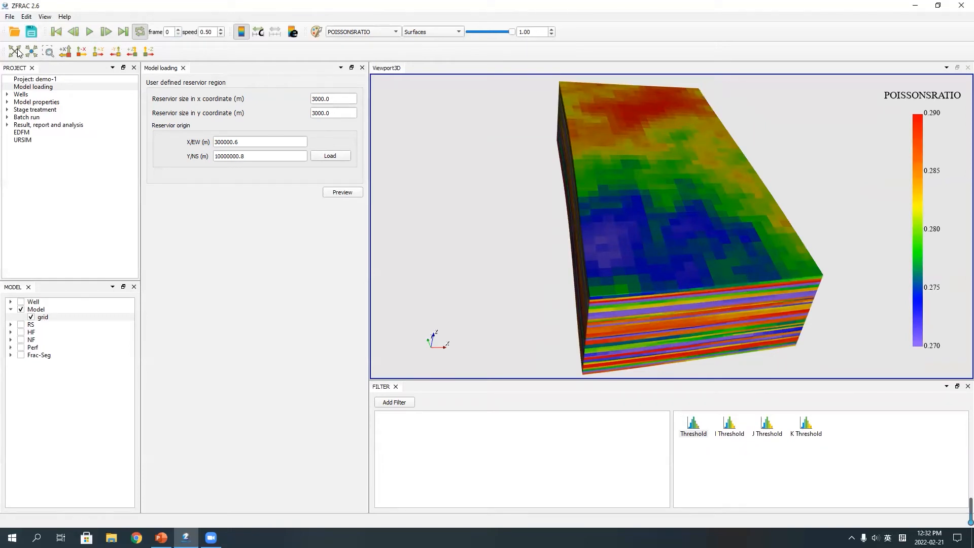
# Step: View the model along +X, display the well, and hide the grid to expose the well trajectory
pyautogui.click(65, 51)
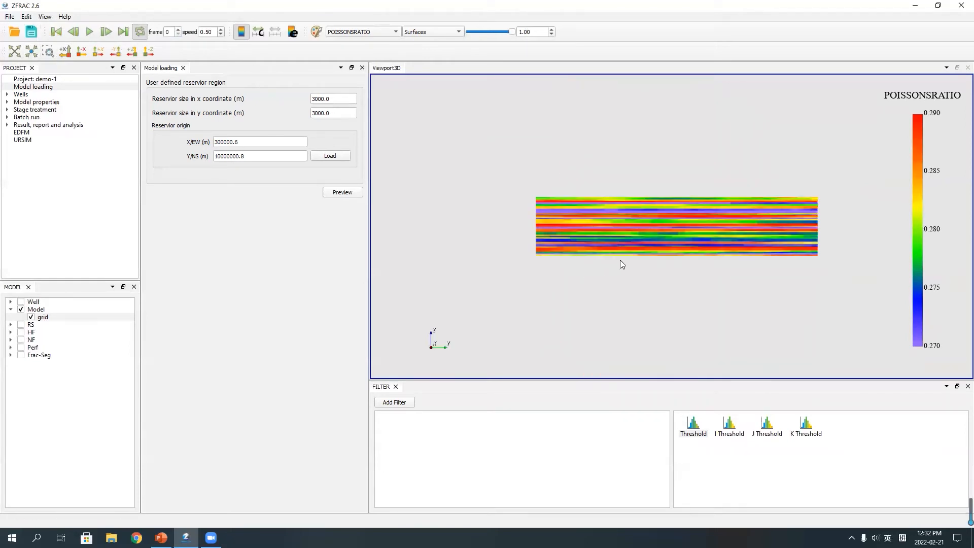
pyautogui.click(21, 301)
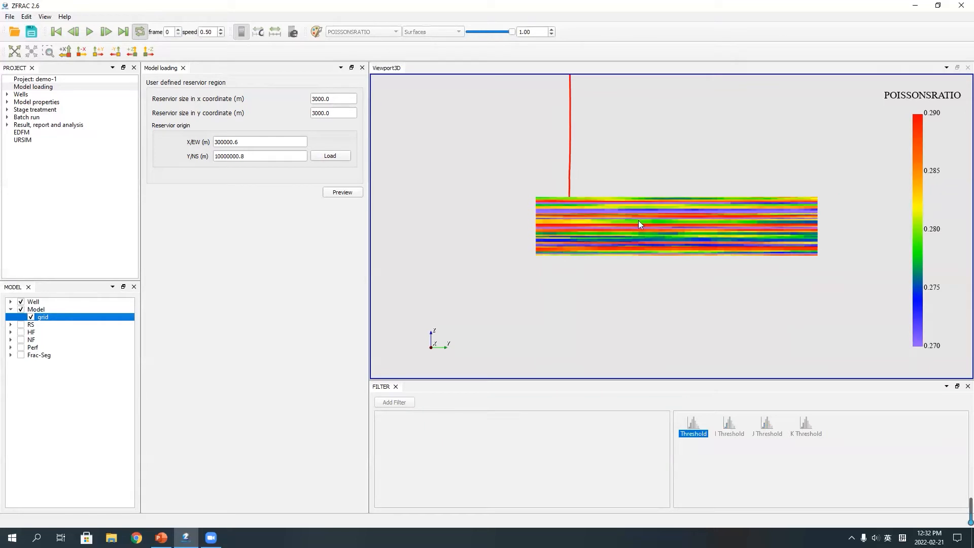
pyautogui.scroll(3, 638, 221)
pyautogui.moveTo(681, 229); pyautogui.dragTo(667, 228, button='middle')
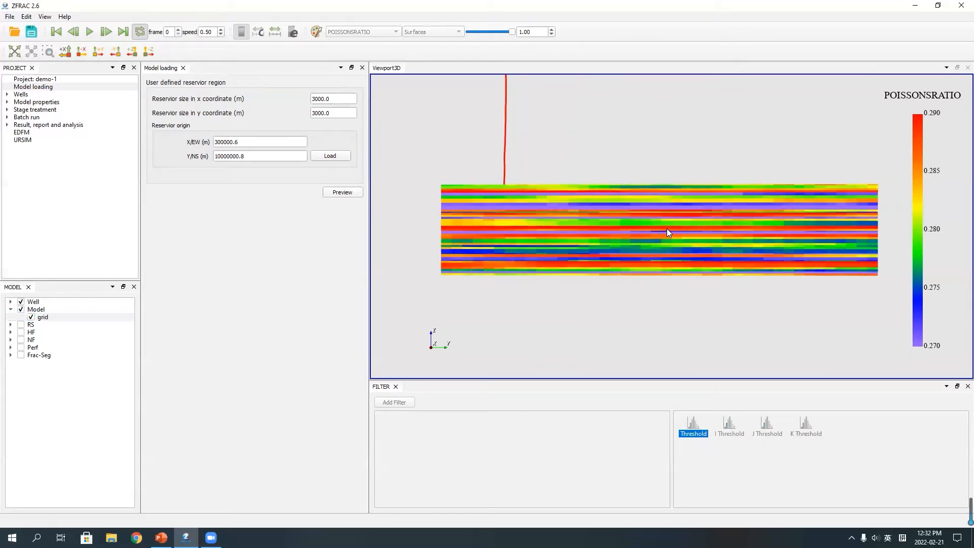
pyautogui.click(31, 317)
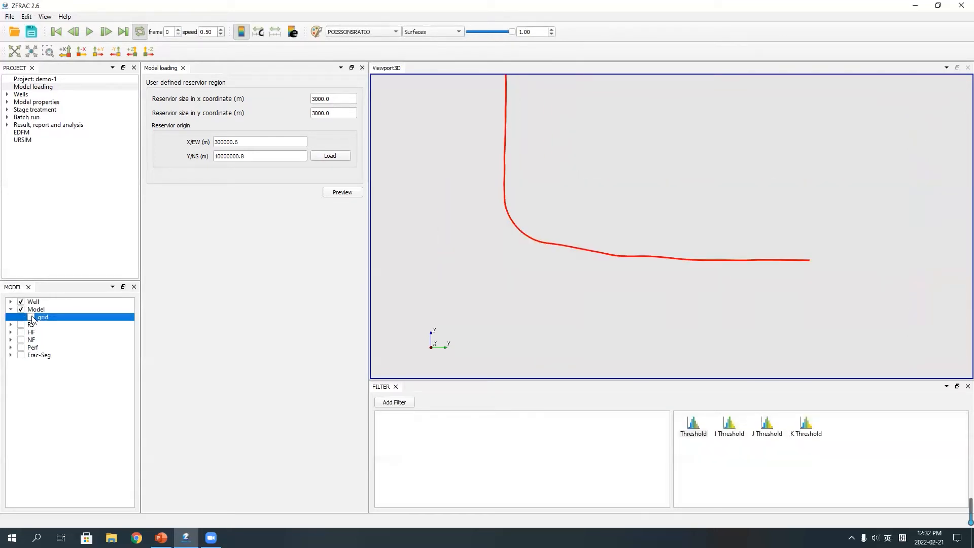
# Step: Redisplay the grid around the well and expand the project's model properties to see their entries
pyautogui.click(31, 317)
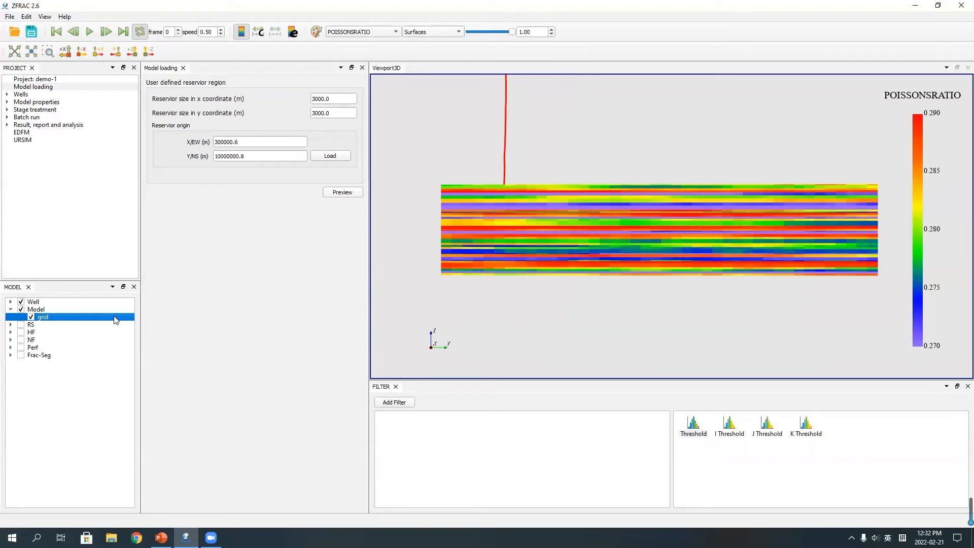
pyautogui.click(31, 317)
pyautogui.click(31, 317)
pyautogui.click(7, 102)
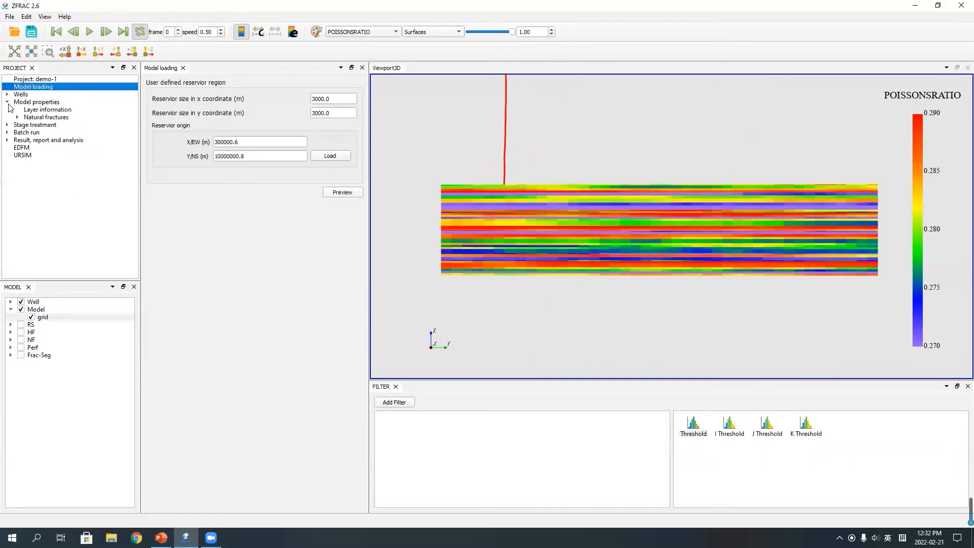
pyautogui.click(22, 103)
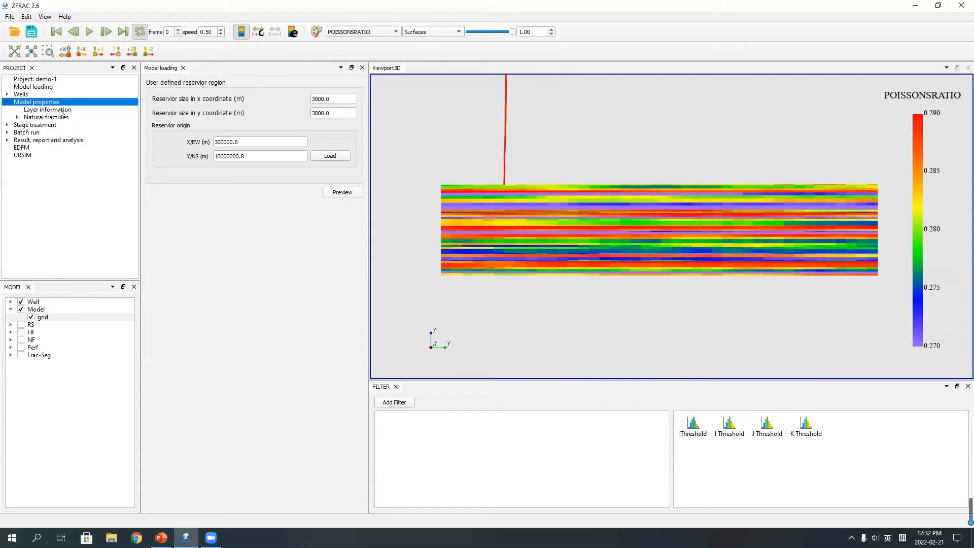
# Step: Hide the grid and display the natural fracture segments _frac_seg-nf along the well
pyautogui.click(31, 317)
pyautogui.click(11, 355)
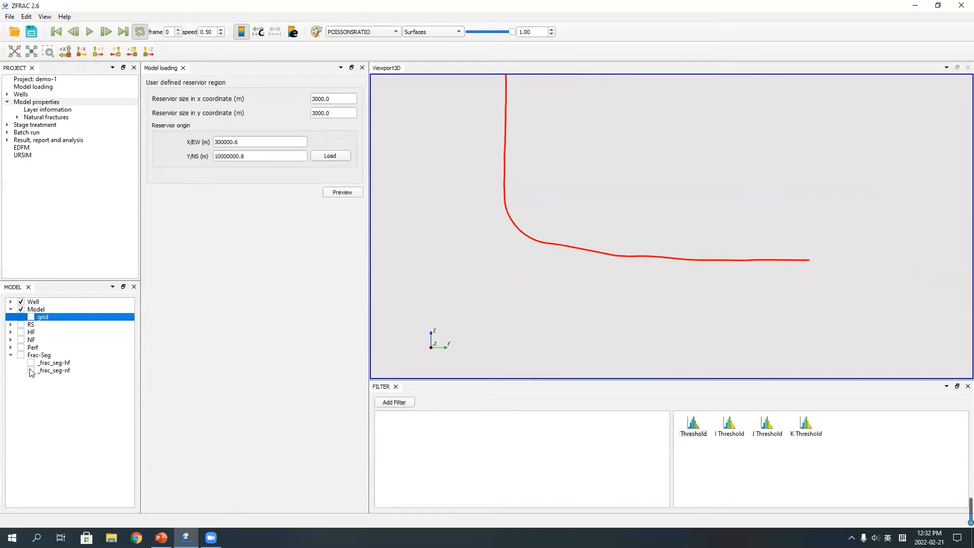
pyautogui.click(31, 371)
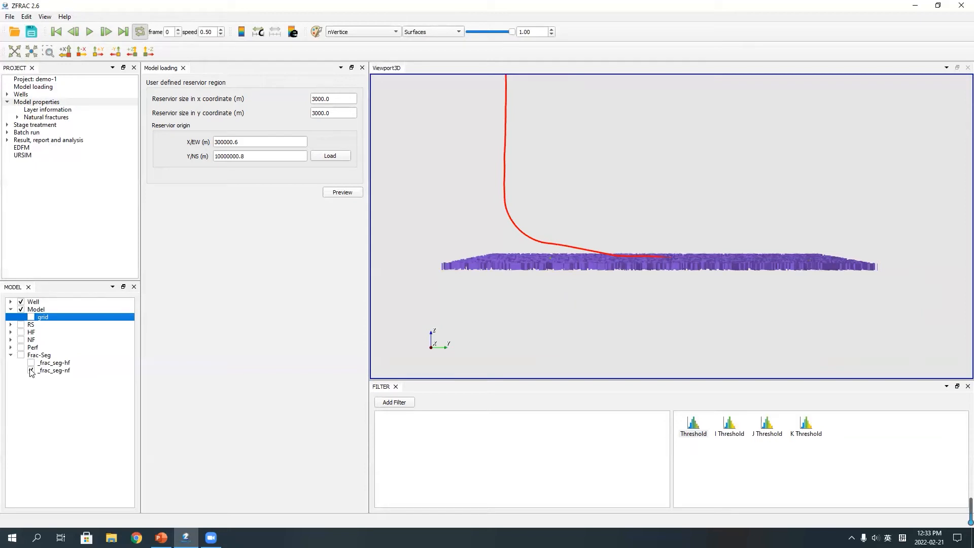
# Step: Open the perforation settings of w1, stage2 and hide the _frac_seg-nf natural fracture segments
pyautogui.click(7, 124)
pyautogui.click(24, 125)
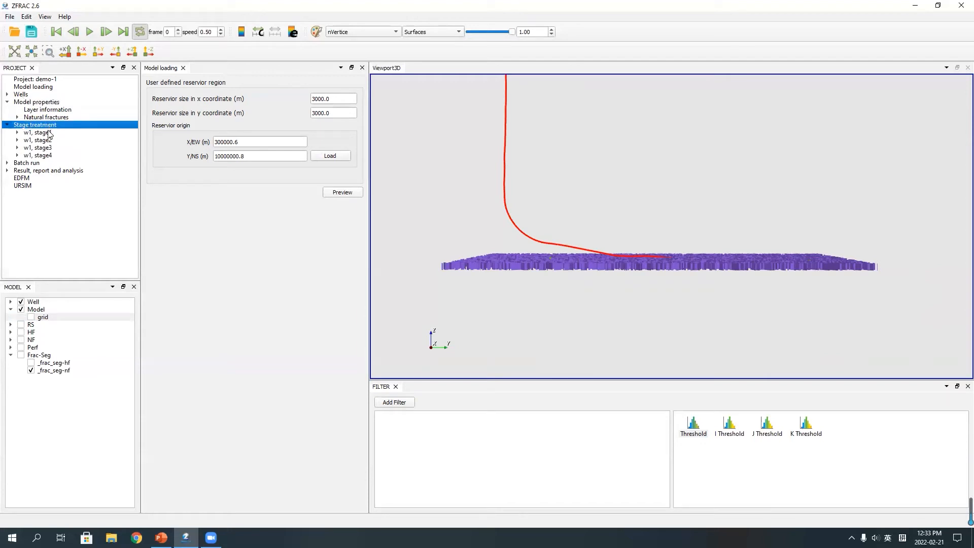
pyautogui.click(17, 140)
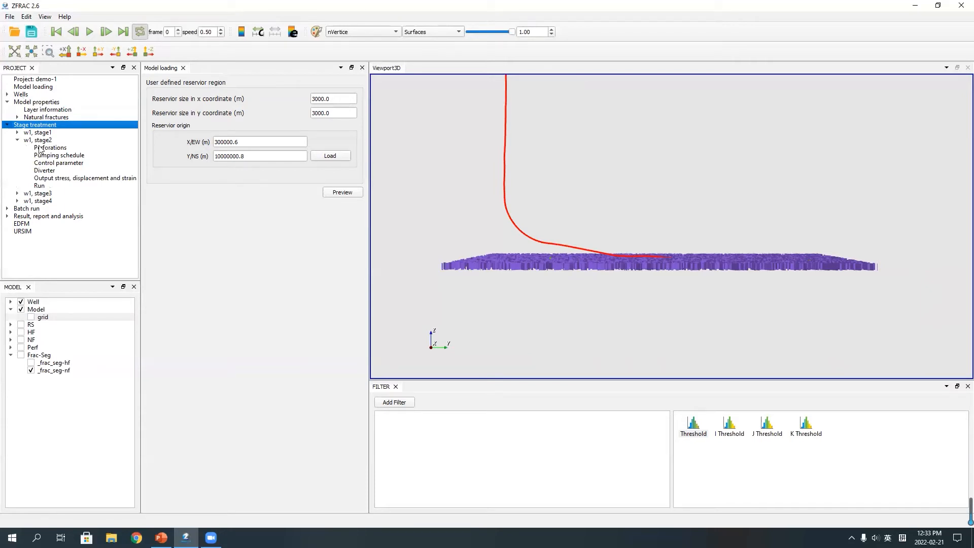
pyautogui.click(39, 148)
pyautogui.click(31, 371)
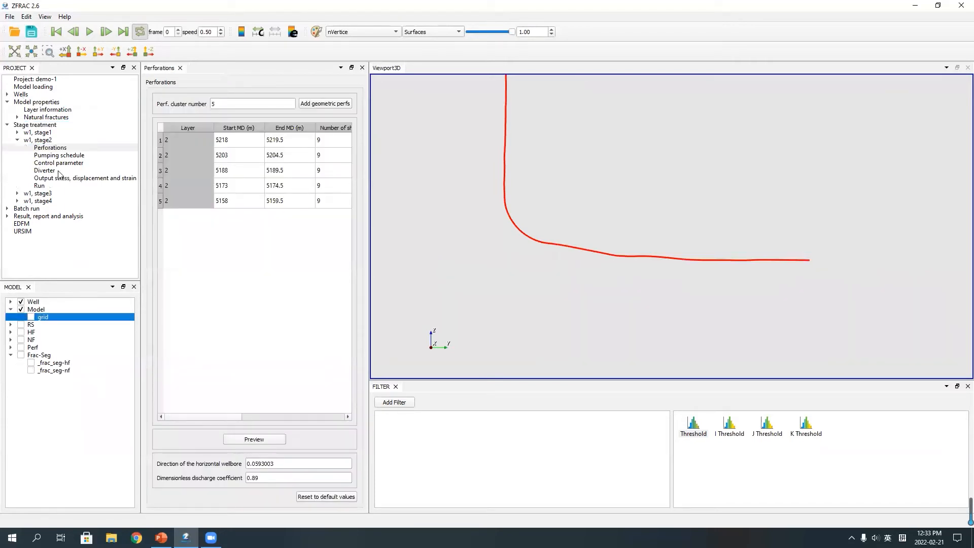
pyautogui.click(53, 148)
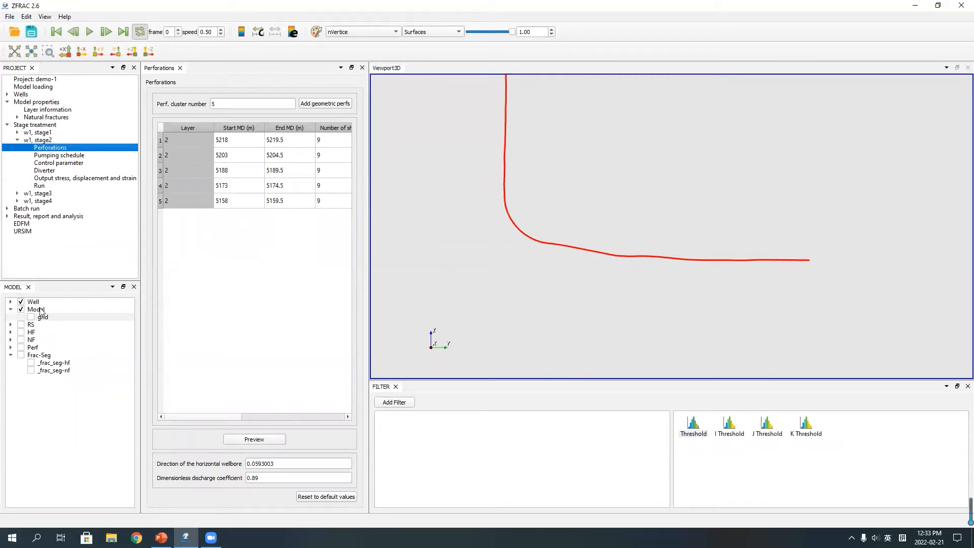
# Step: Display w1_stage2_Perforation.vtk and bring the stage 2 perforation clusters on the horizontal well into close view
pyautogui.click(11, 348)
pyautogui.click(31, 363)
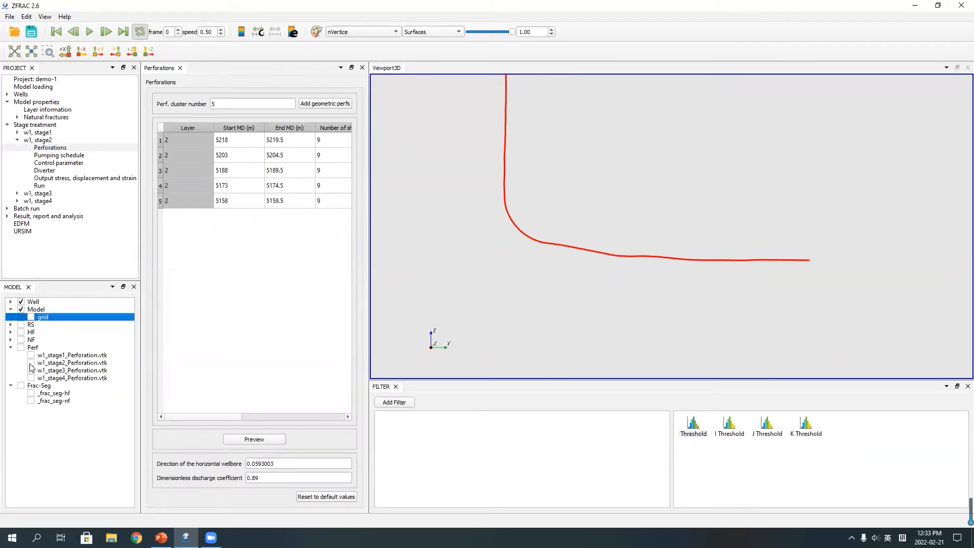
pyautogui.scroll(8, 689, 291)
pyautogui.moveTo(752, 257); pyautogui.dragTo(624, 194, button='middle')
pyautogui.moveTo(941, 296); pyautogui.dragTo(558, 196, button='middle')
pyautogui.moveTo(756, 237); pyautogui.dragTo(663, 221)
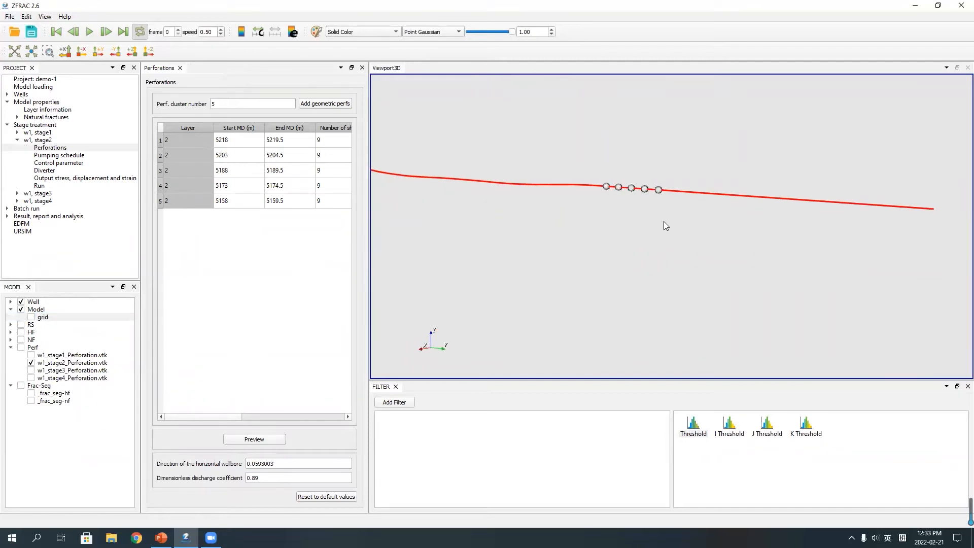
# Step: Review the stage 2 pumping schedule, control parameters, diverter, stress/displacement/strain output and run results
pyautogui.click(83, 156)
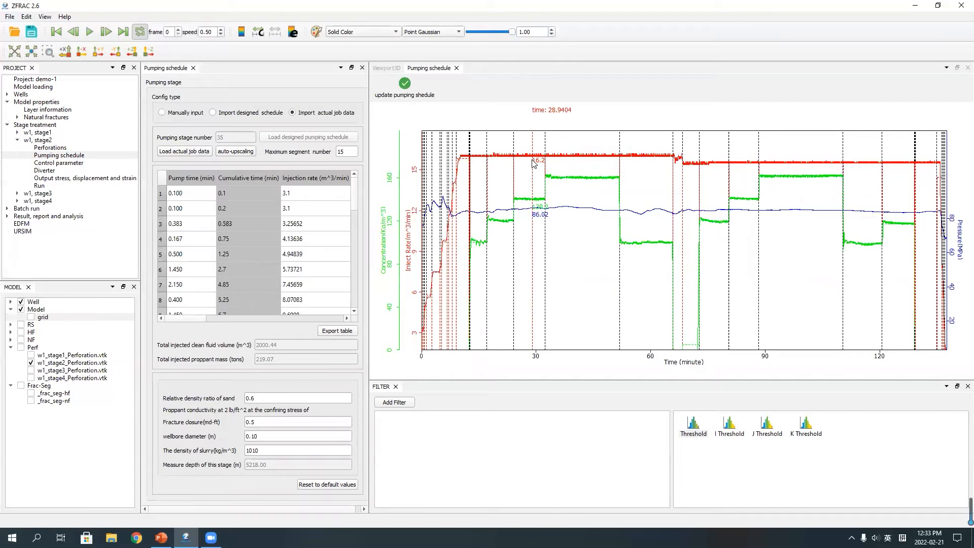
pyautogui.click(62, 163)
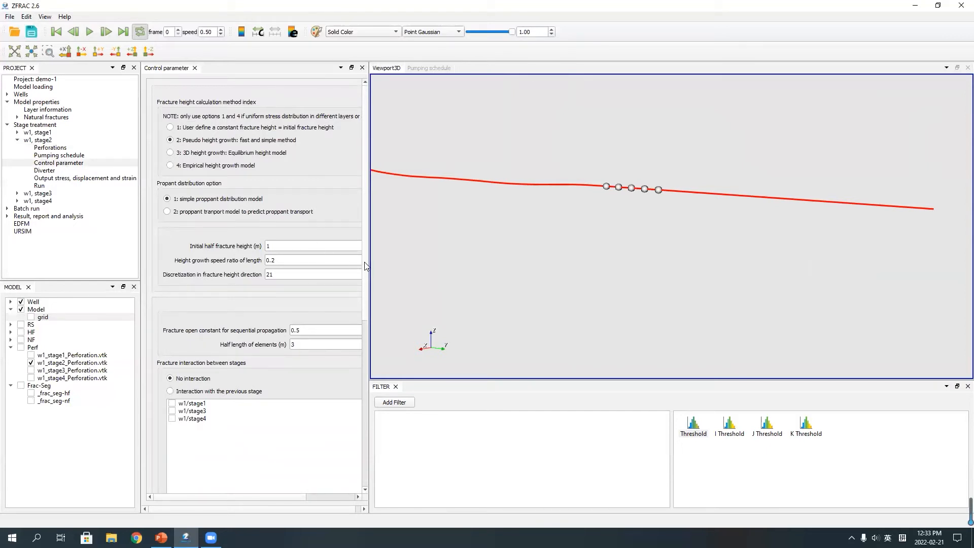
pyautogui.scroll(-4, 368, 266)
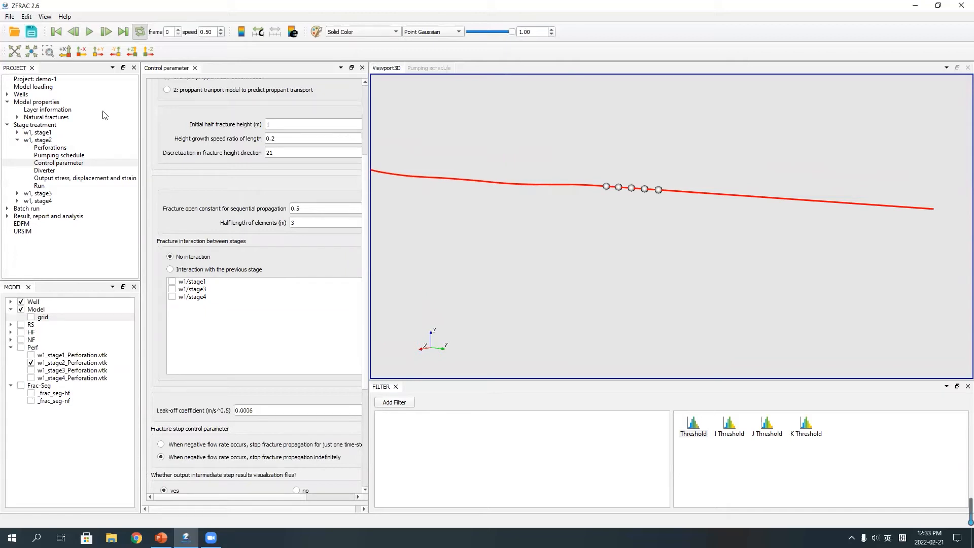
pyautogui.click(45, 171)
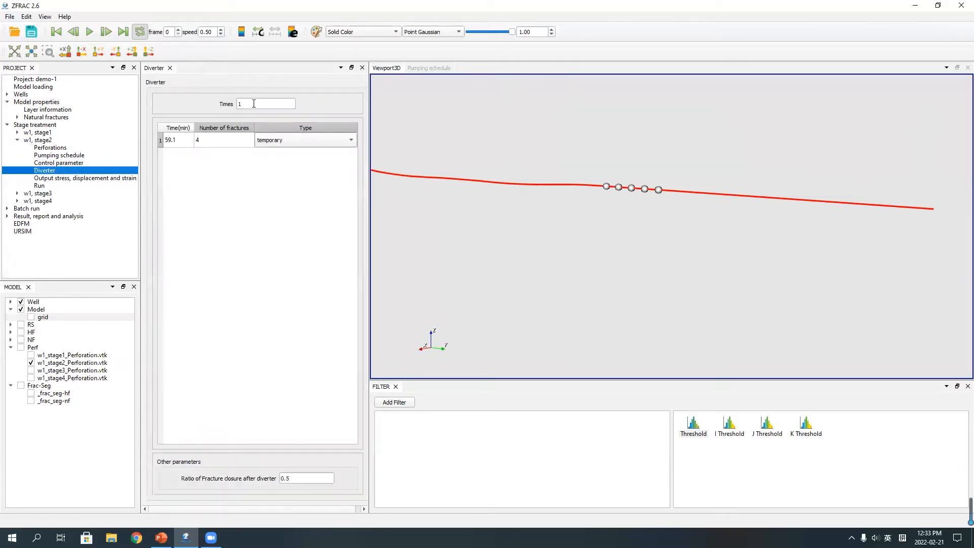
pyautogui.click(87, 180)
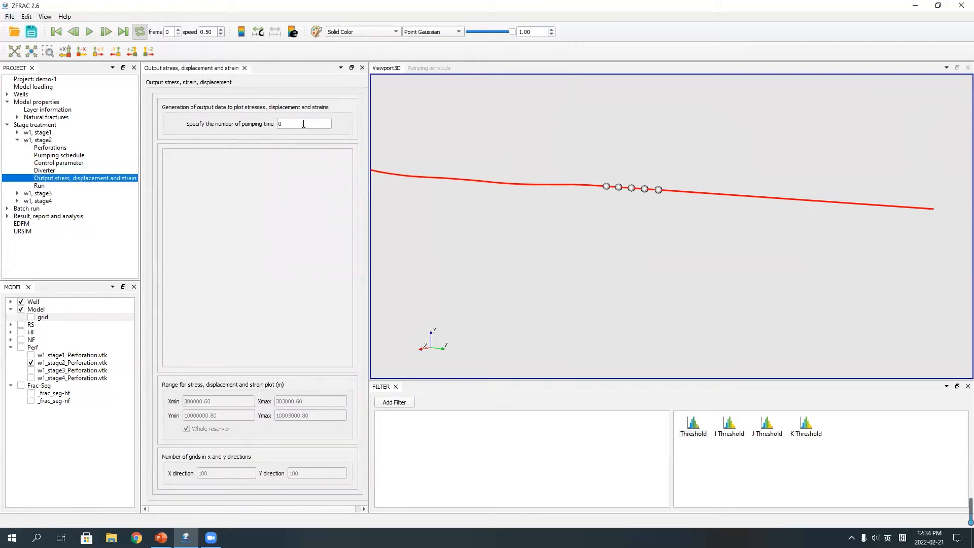
pyautogui.click(81, 186)
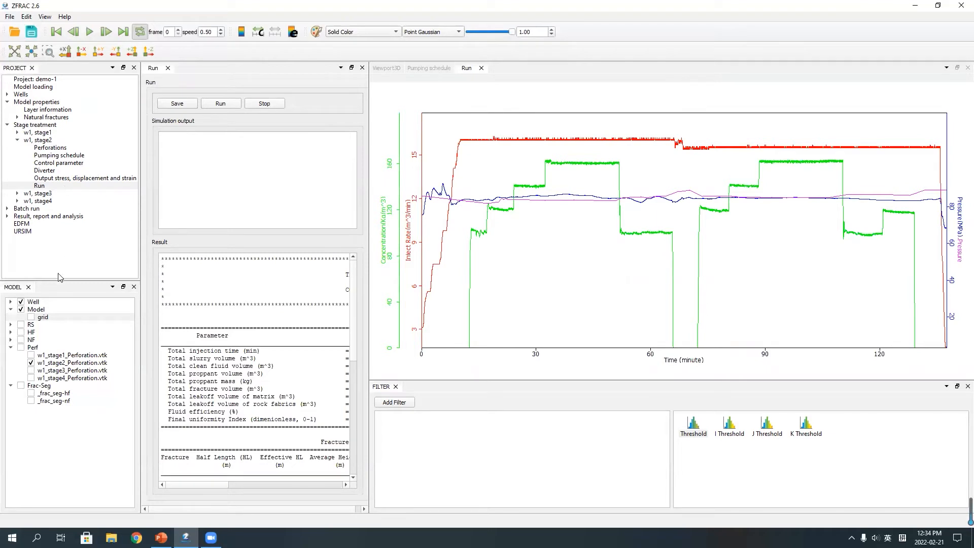
# Step: Display the stage 2 hydraulic fracture width and activated natural fracture pressure (w1_stage2_fracwidth and w1_stage2_ACTNFpressure) in an angled 3D view
pyautogui.click(11, 332)
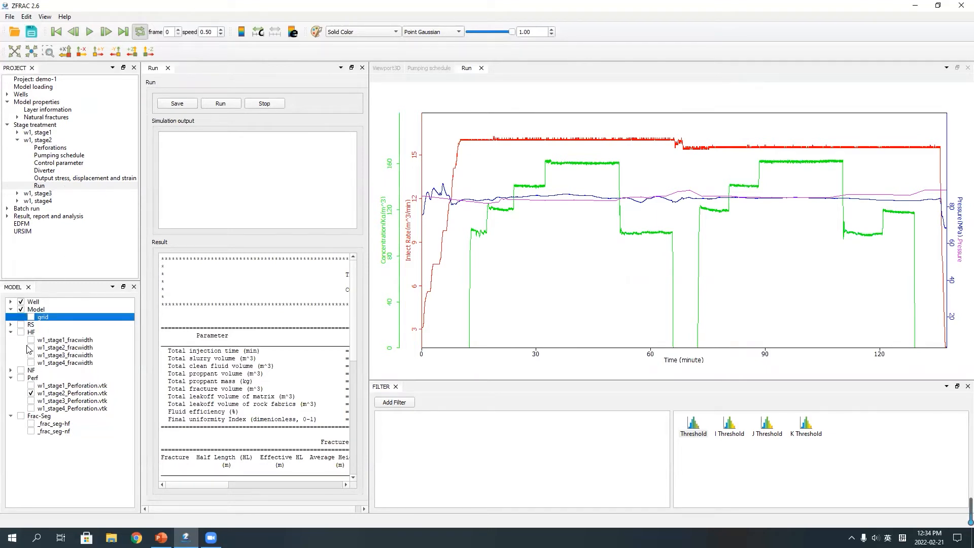
pyautogui.click(30, 347)
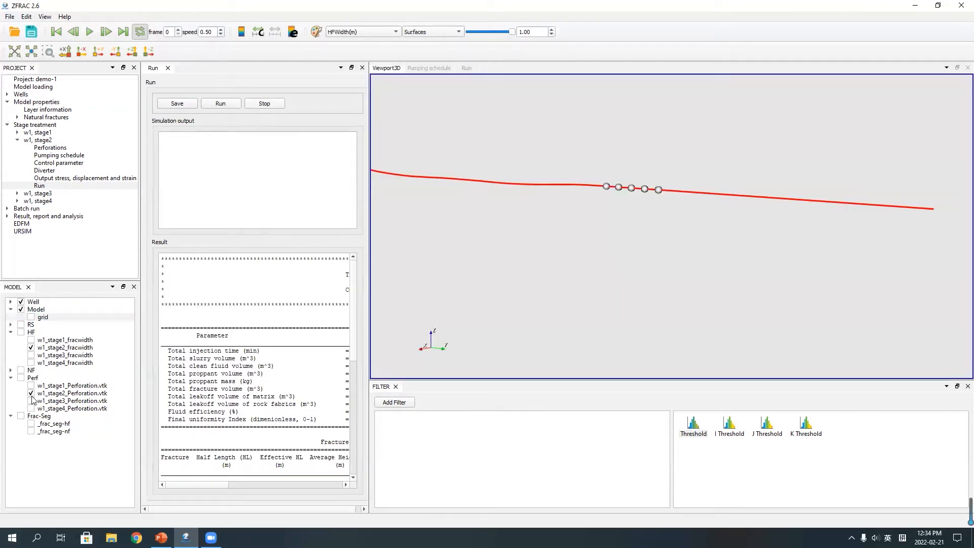
pyautogui.click(11, 371)
pyautogui.click(31, 385)
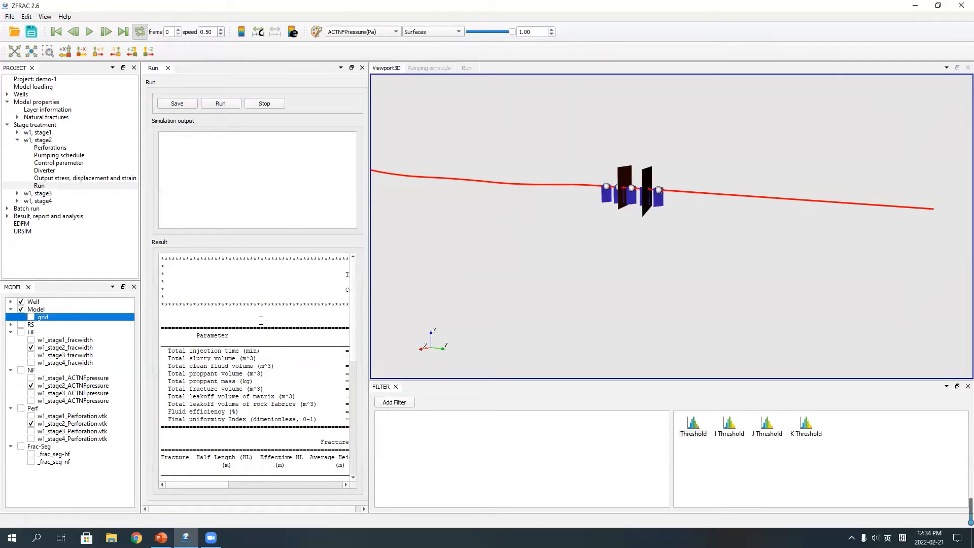
pyautogui.moveTo(620, 276); pyautogui.dragTo(577, 288)
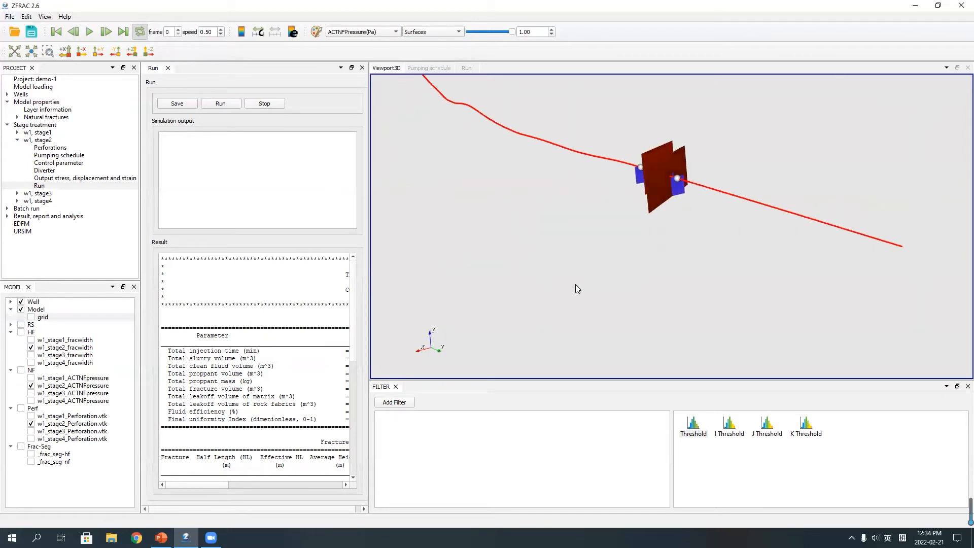
# Step: Play the stage 2 fracture propagation animation, set its speed to 1.50, and replay it with looping enabled
pyautogui.click(90, 34)
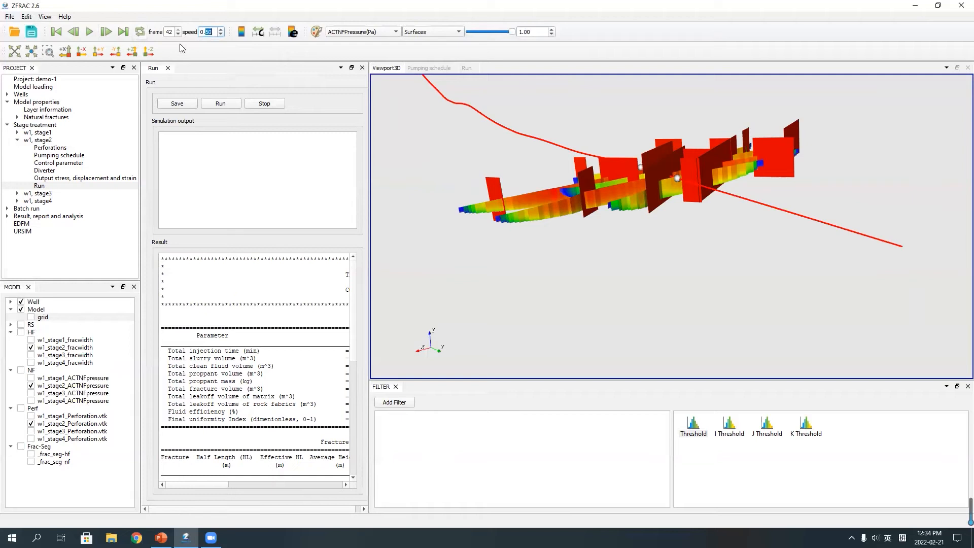
pyautogui.click(203, 32)
pyautogui.press('BackSpace')
pyautogui.write('1')
pyautogui.click(139, 34)
pyautogui.click(89, 33)
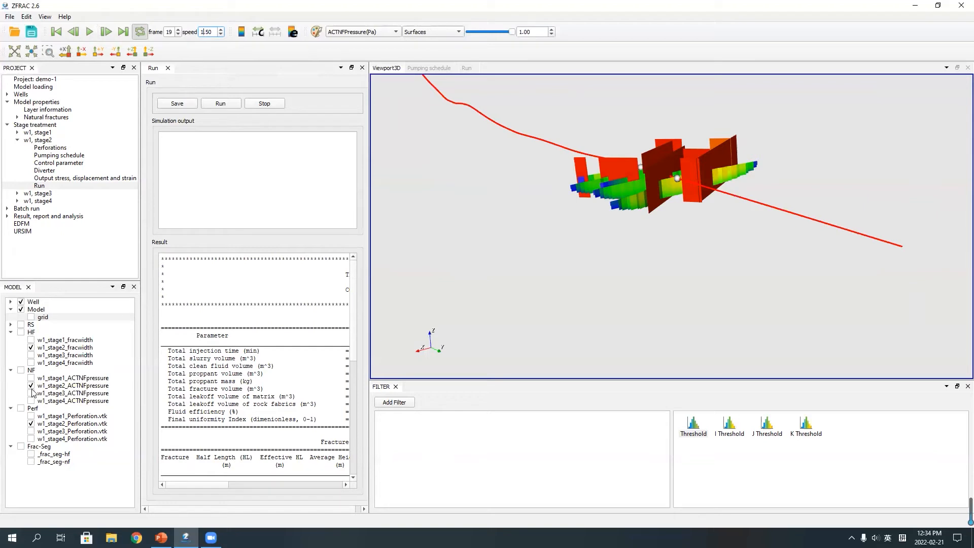
# Step: Display the perforations, hydraulic fractures and natural fractures of all four stages and play their propagation animation
pyautogui.click(20, 408)
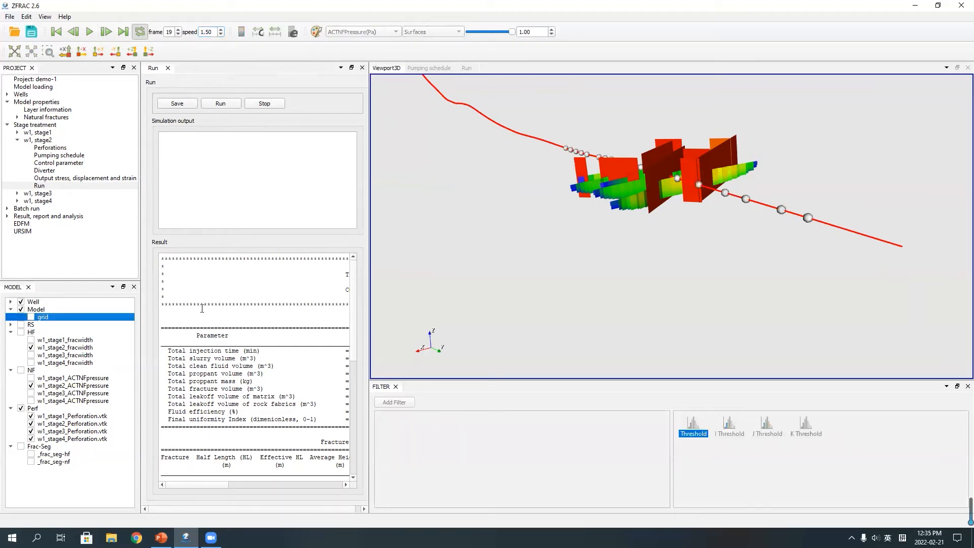
pyautogui.click(21, 332)
pyautogui.click(20, 370)
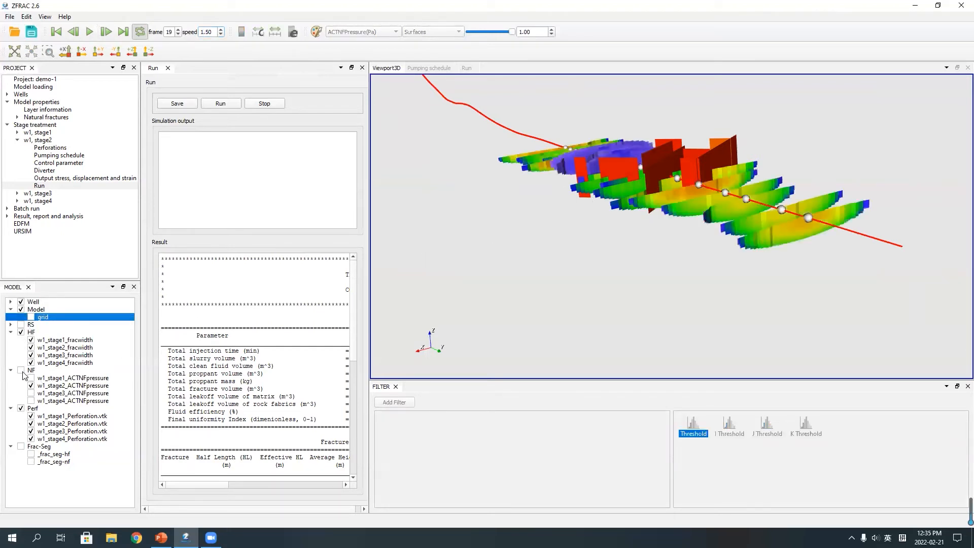
pyautogui.moveTo(655, 194); pyautogui.dragTo(543, 224)
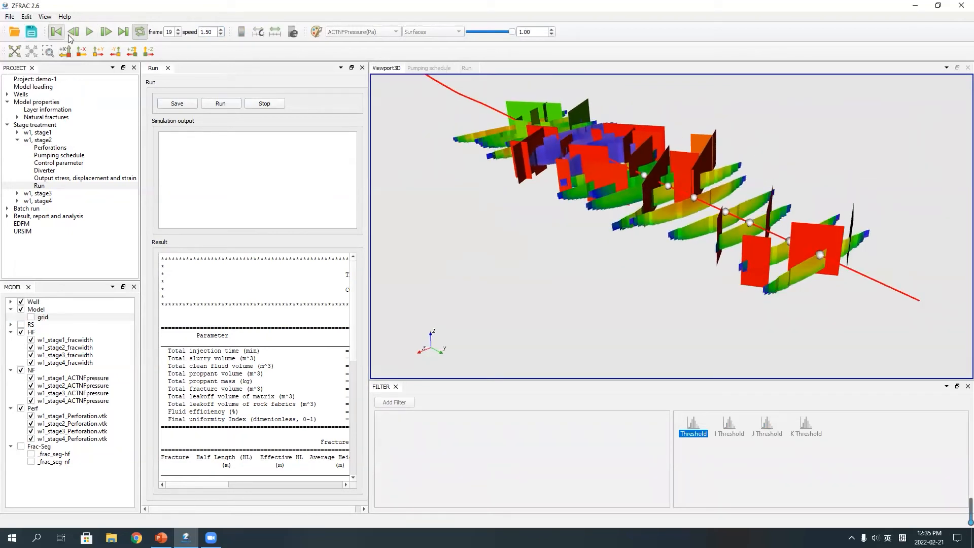
pyautogui.click(90, 32)
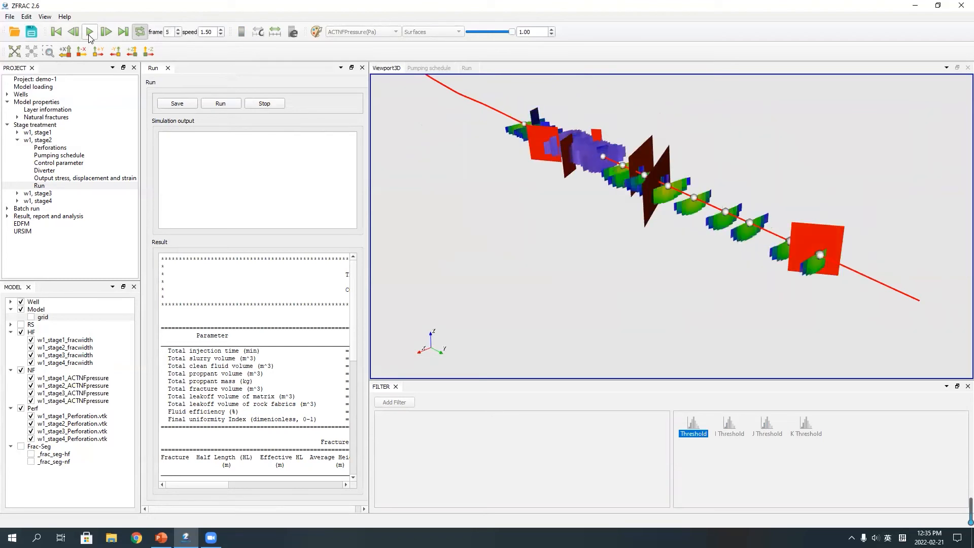
# Step: Launch the ZFRAC2EDFM converter from the EDFM section and load the ZFRAC model data into it
pyautogui.click(7, 209)
pyautogui.click(7, 208)
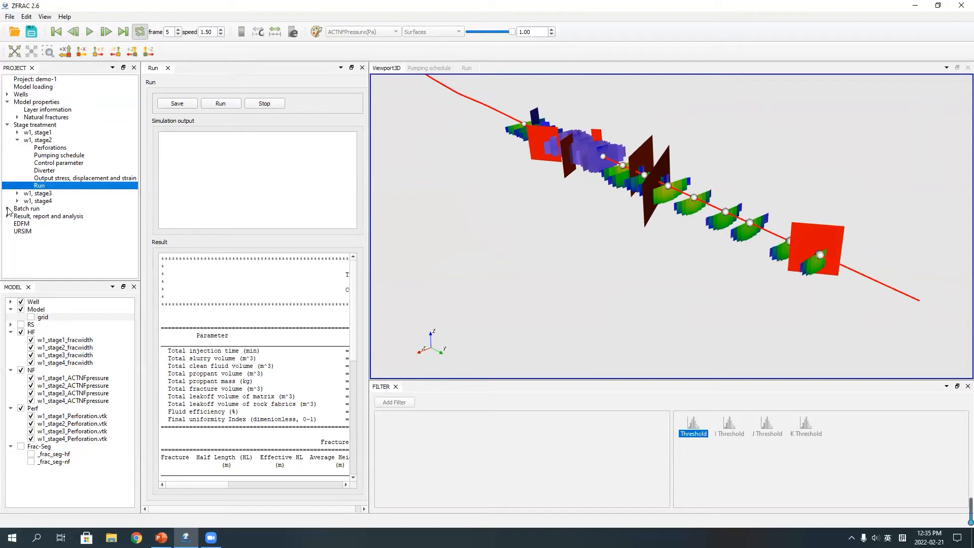
pyautogui.click(24, 223)
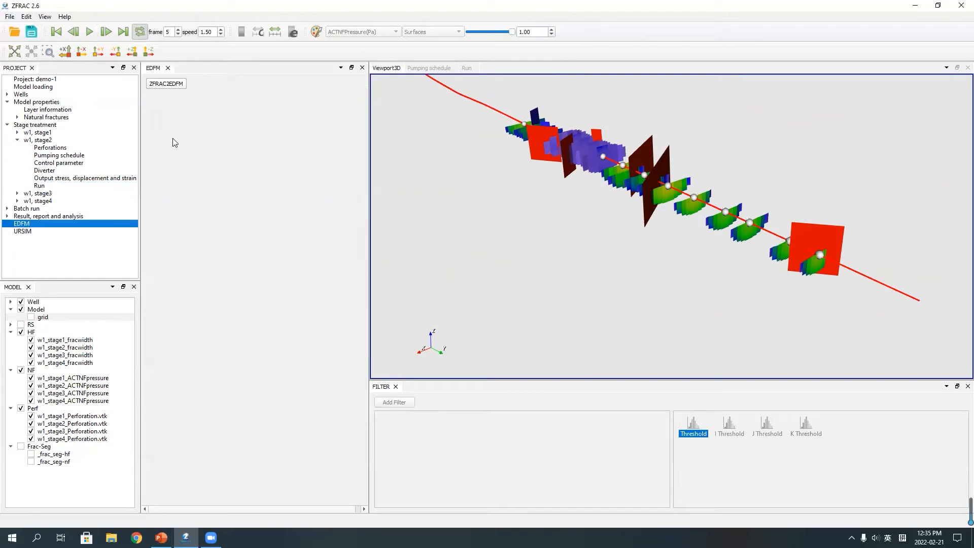
pyautogui.click(164, 84)
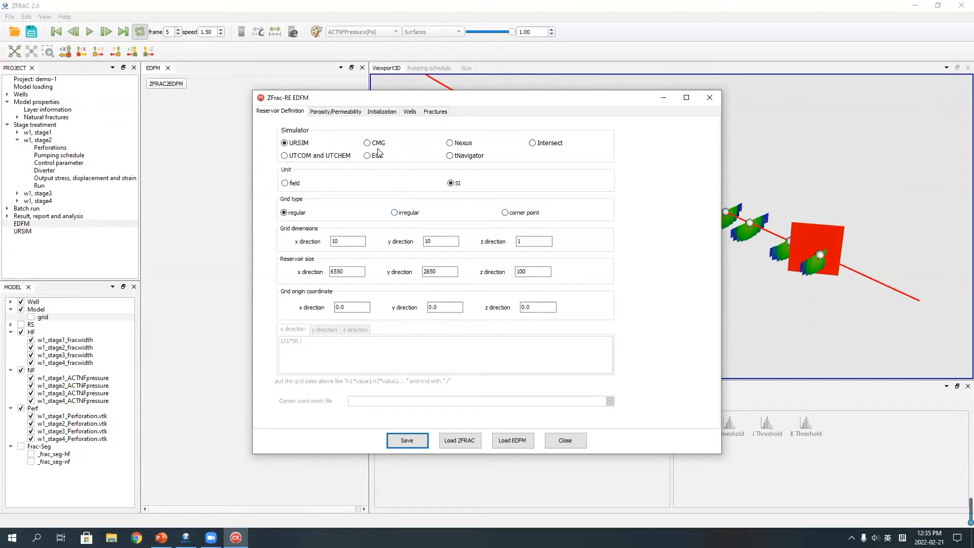
pyautogui.click(459, 440)
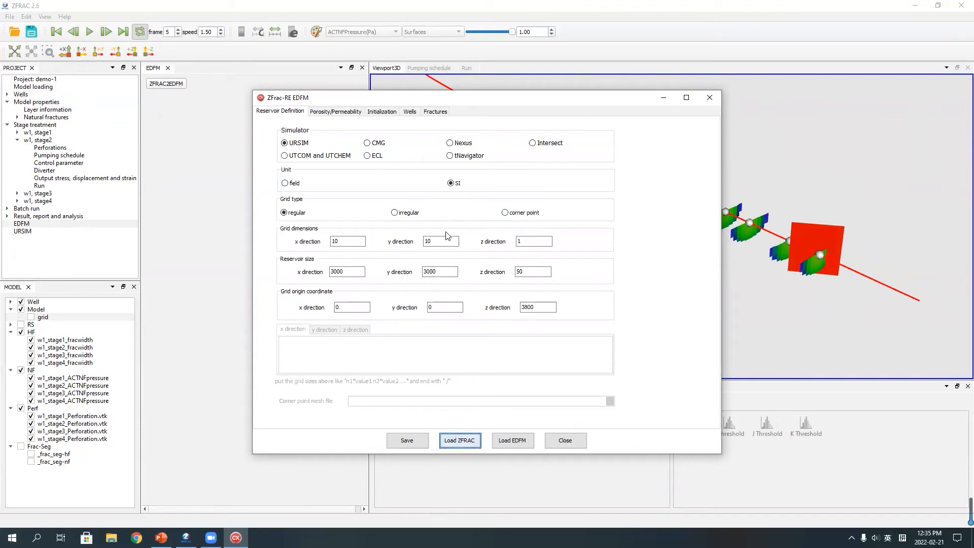
# Step: Review the EDFM converter's porosity/permeability, initialization, wells and fractures settings, and close the converter
pyautogui.click(349, 113)
pyautogui.click(384, 111)
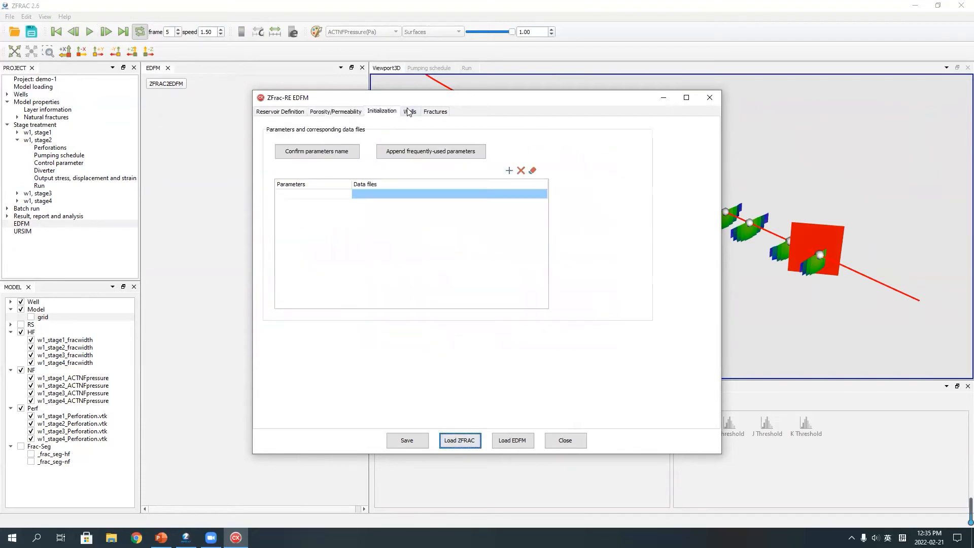
pyautogui.click(410, 111)
pyautogui.click(434, 111)
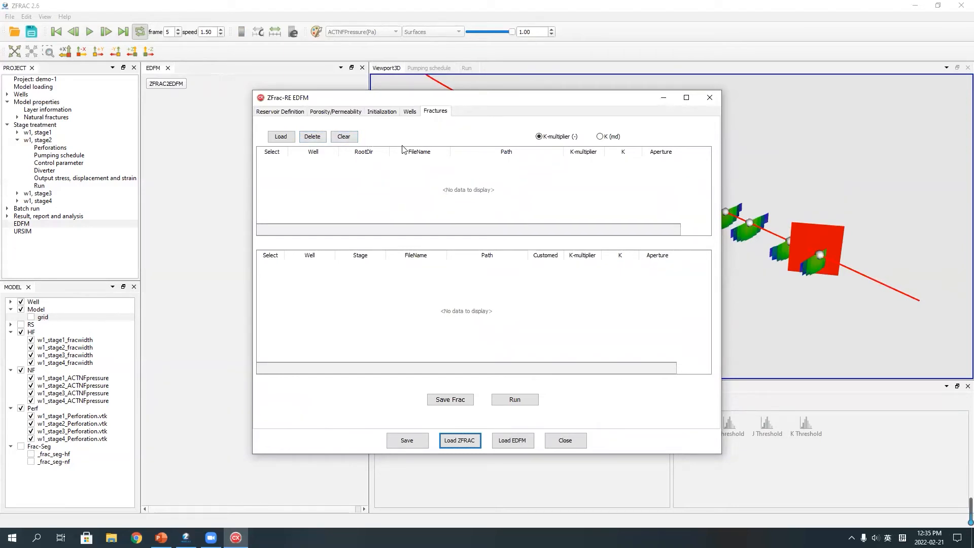
pyautogui.click(709, 98)
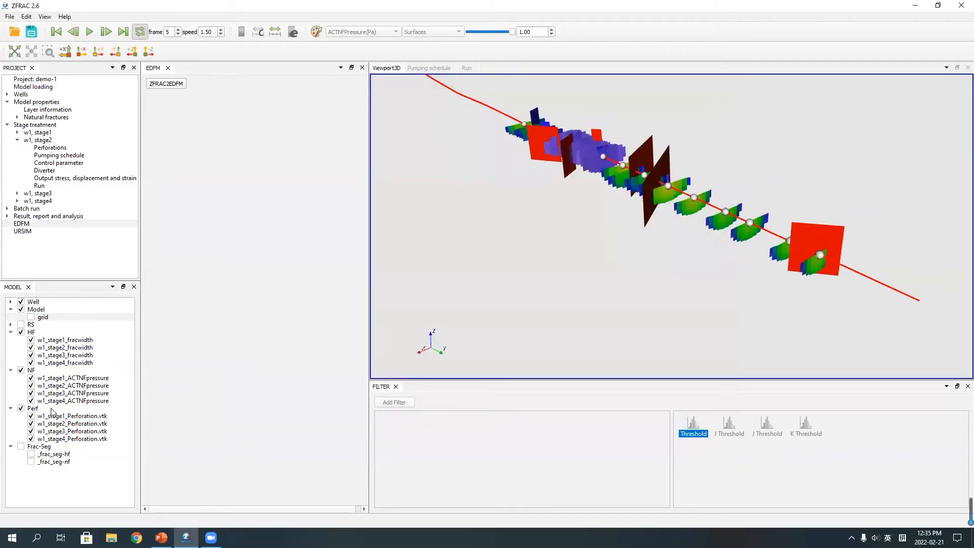
# Step: Hide the natural fractures, hydraulic fractures and perforations, and display the _frac_seg-hf fracture segments from an angled view
pyautogui.click(21, 370)
pyautogui.click(21, 332)
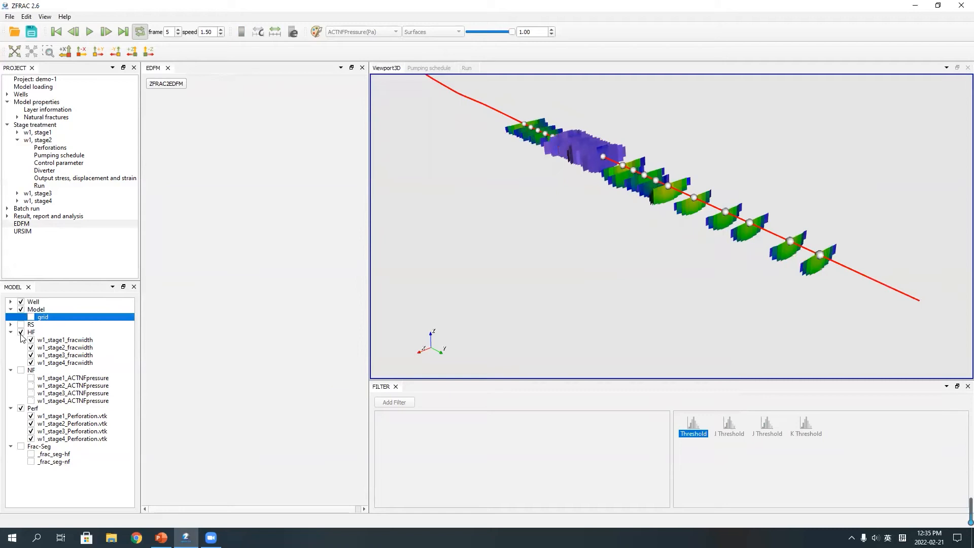
pyautogui.click(21, 408)
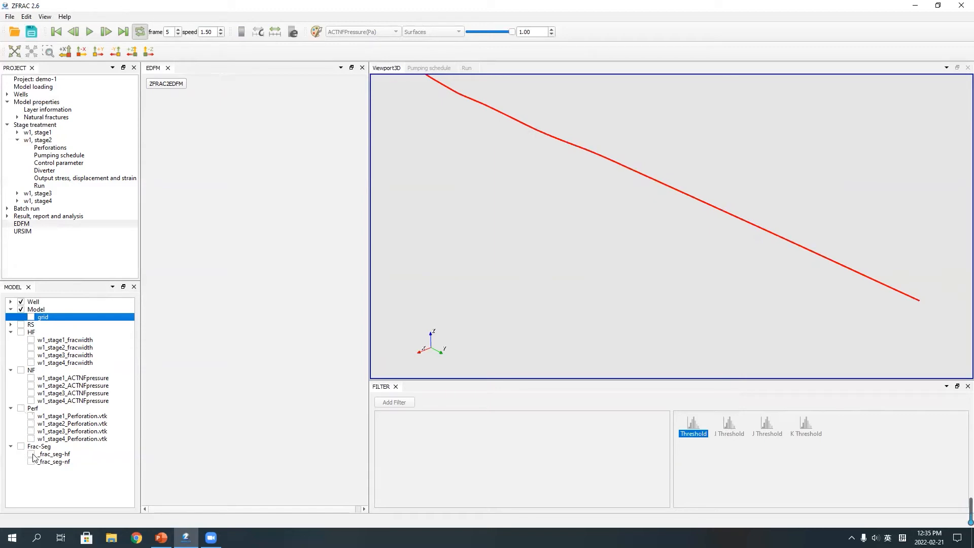
pyautogui.click(31, 453)
pyautogui.moveTo(584, 303); pyautogui.dragTo(665, 257)
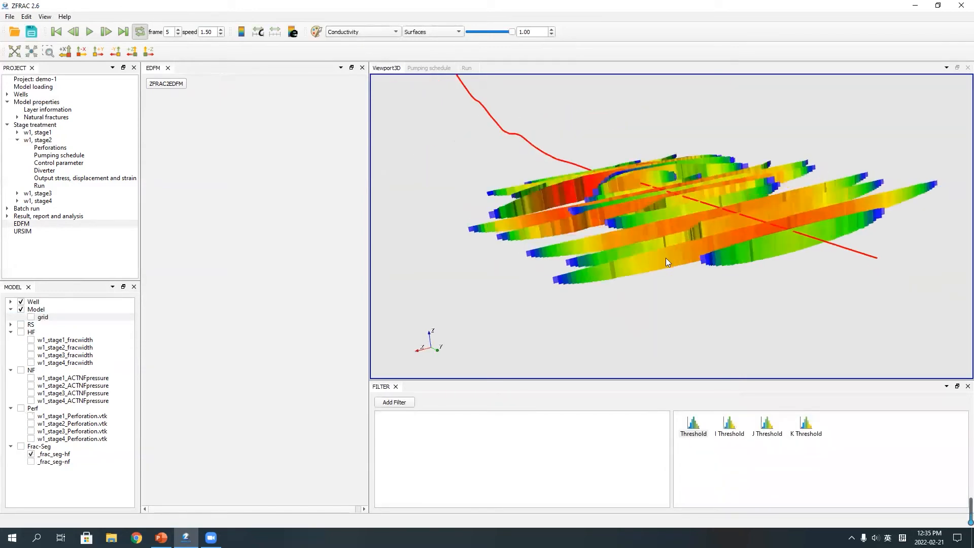
# Step: Launch the ZFRAC2URSIM converter from the URSIM section and open its rock compaction table
pyautogui.click(31, 231)
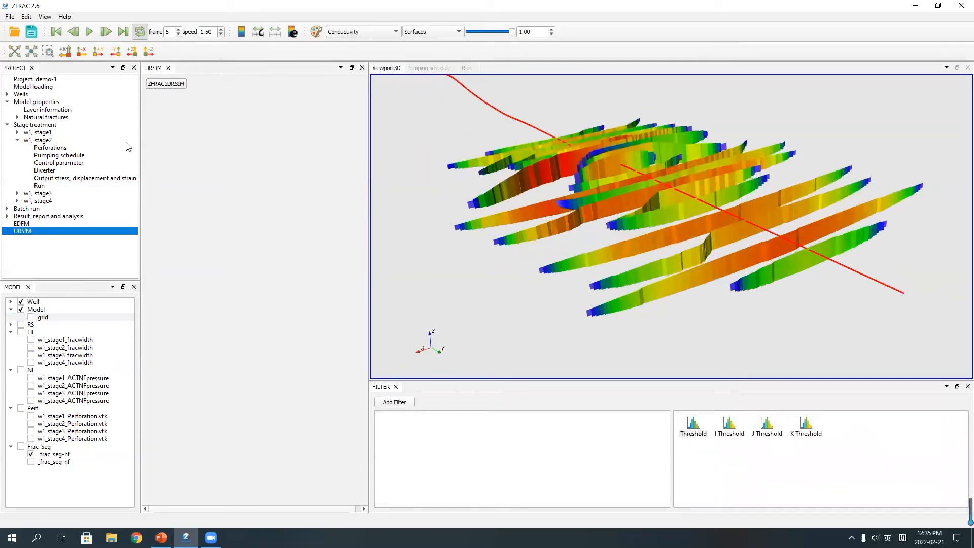
pyautogui.click(173, 89)
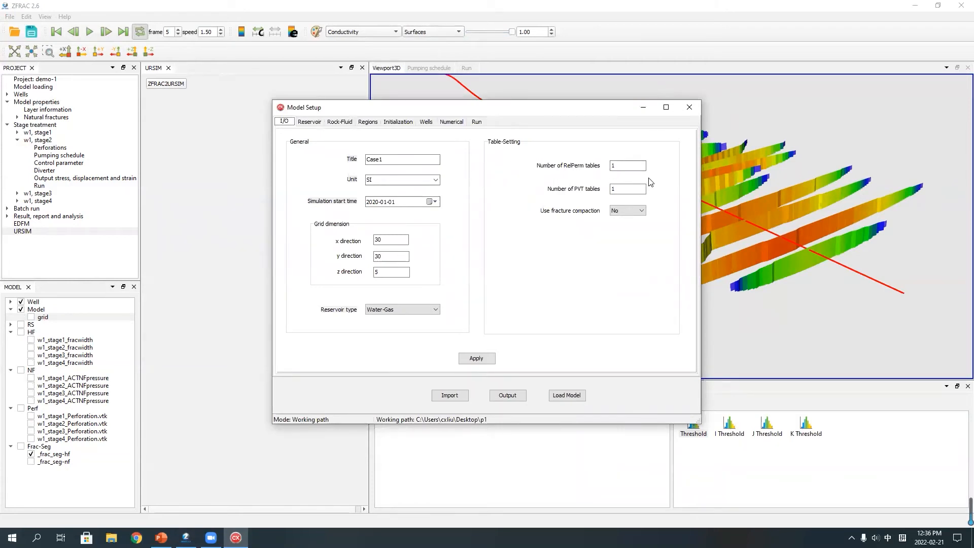
pyautogui.click(343, 124)
pyautogui.click(350, 146)
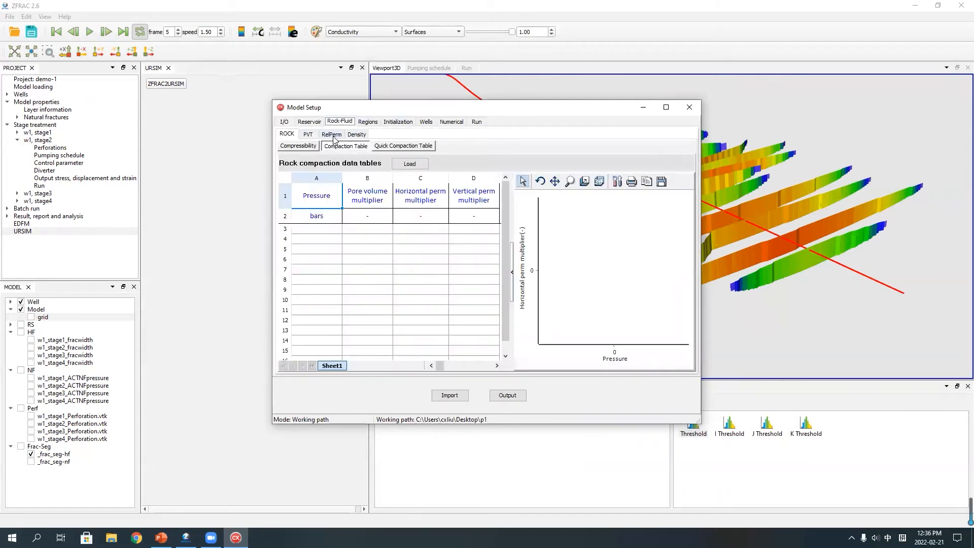
# Step: Load Matrix_Compaction.txt as the rock compaction data, inspect the horizontal perm multiplier curve, and close the model setup
pyautogui.click(412, 168)
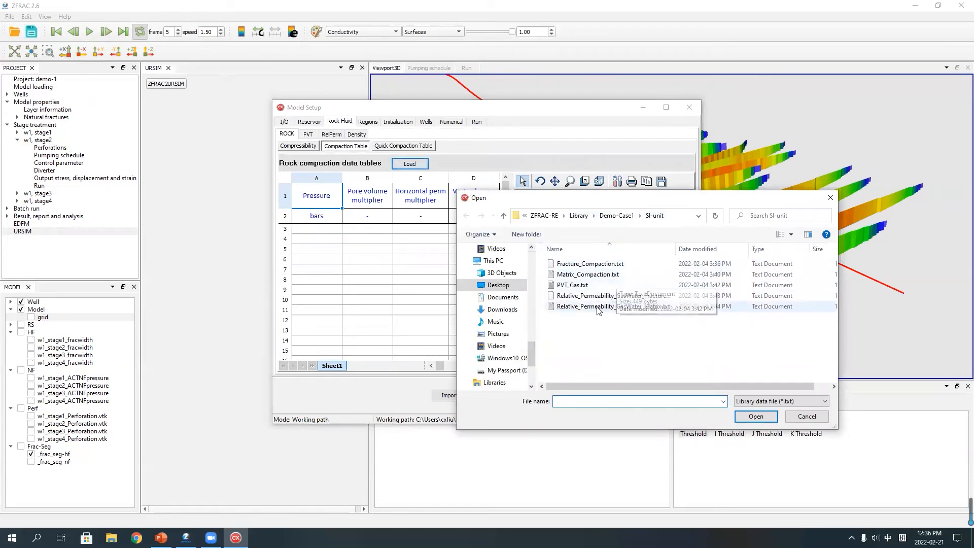
pyautogui.doubleClick(583, 275)
pyautogui.click(419, 260)
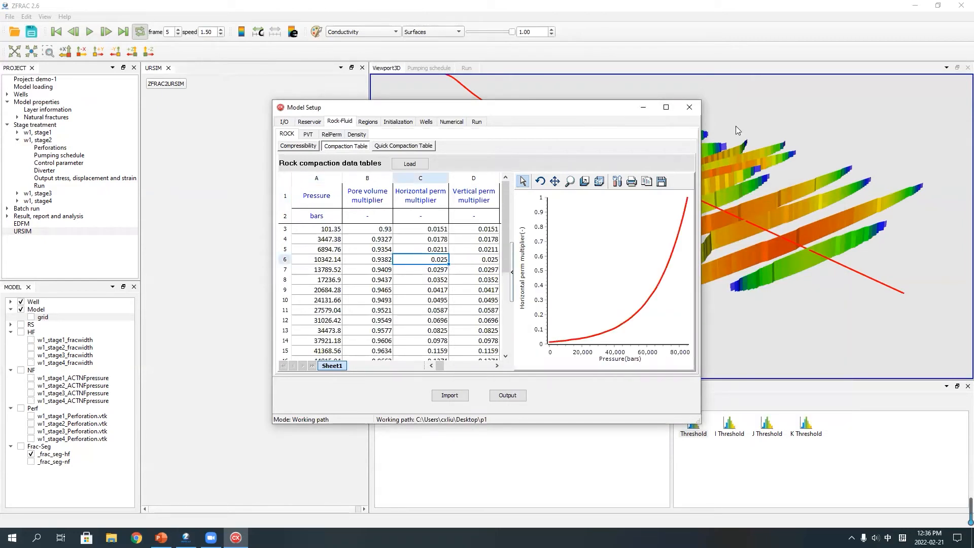
pyautogui.click(690, 107)
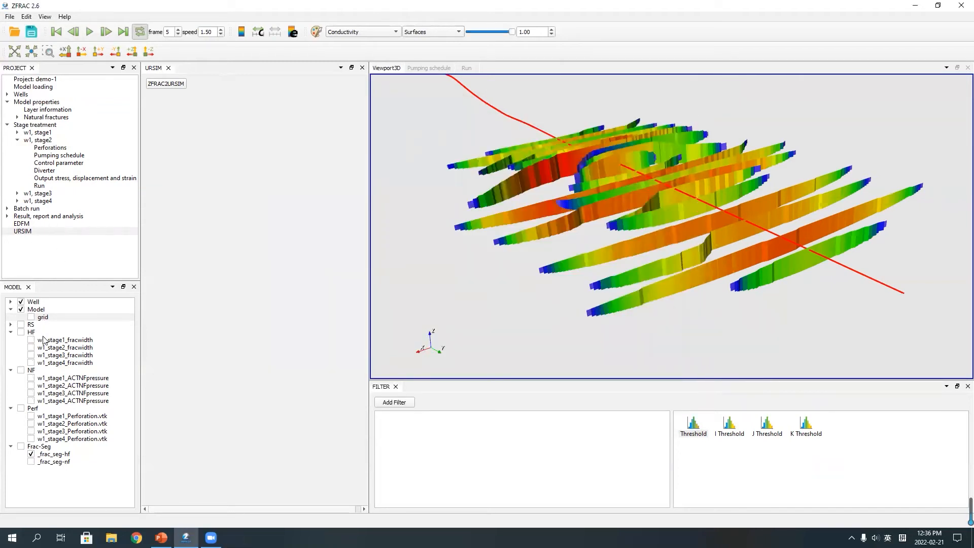
# Step: Plot Demo_URSim_WELL-1's cumulative gas produced and cumulative water produced, and copy the water chart
pyautogui.click(11, 325)
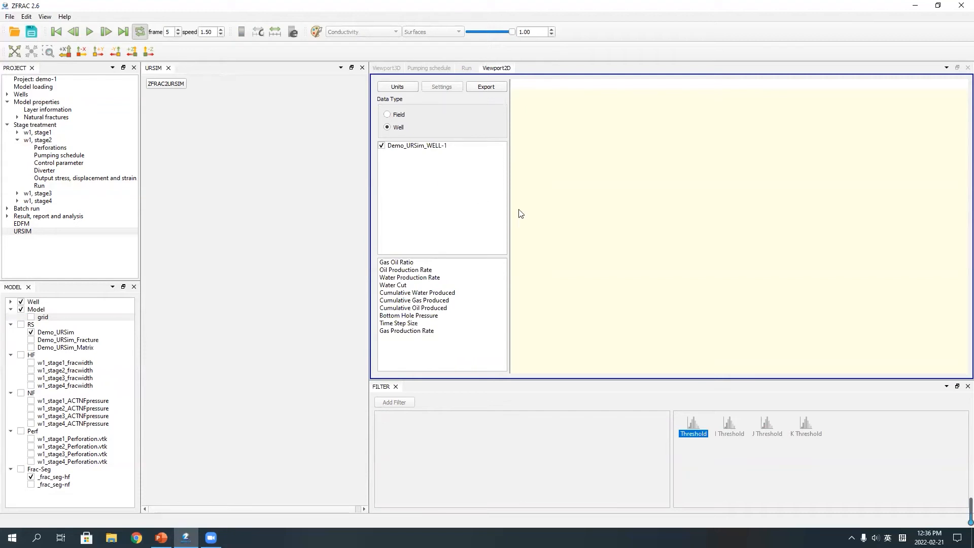
pyautogui.click(425, 301)
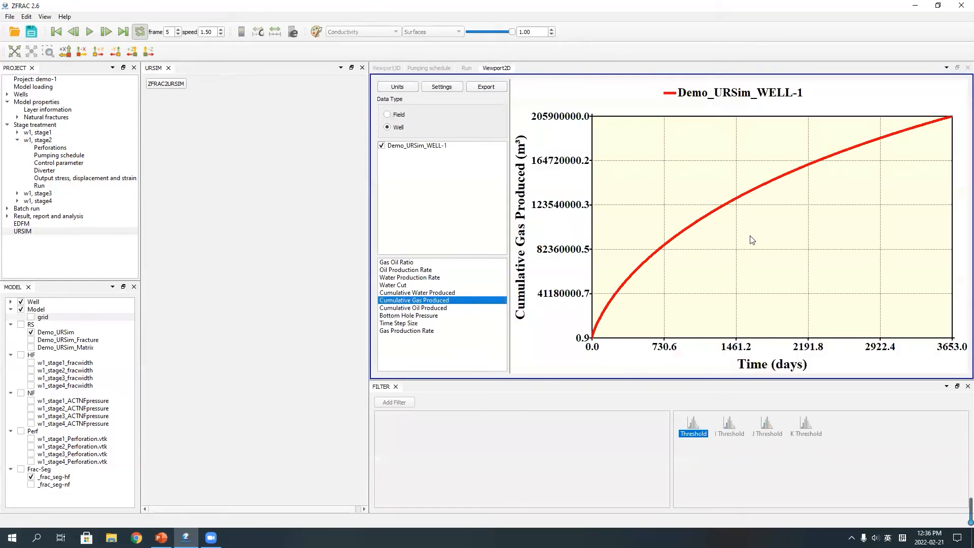
pyautogui.click(414, 293)
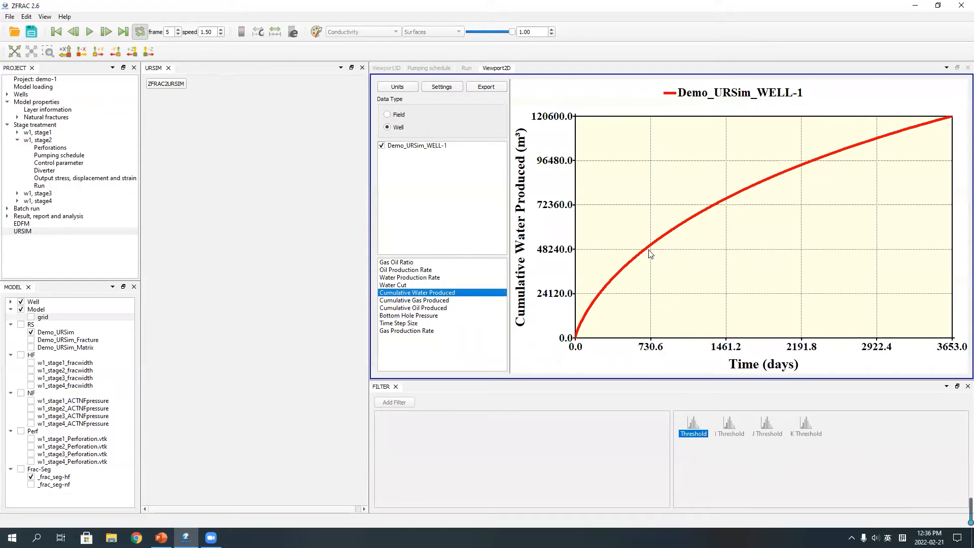
pyautogui.rightClick(630, 232)
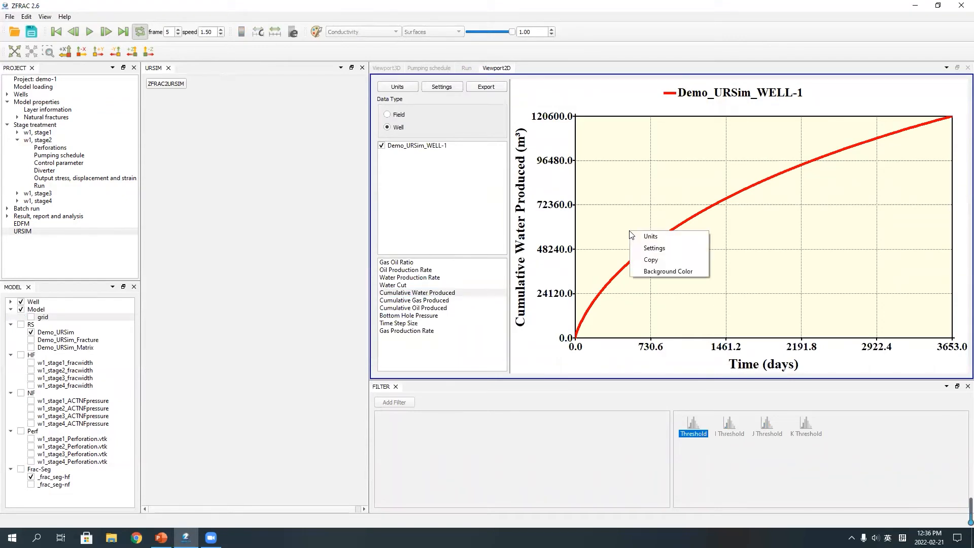
pyautogui.click(653, 260)
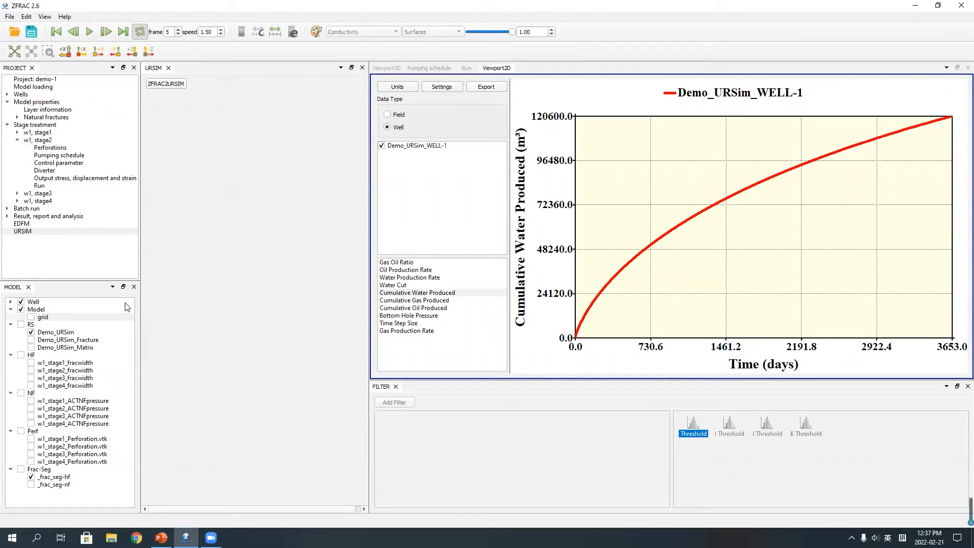
# Step: Hide the Demo_URSim well results, display Demo_URSim_Matrix together with the _frac_seg-hf fracture segments, and play the pressure animation
pyautogui.click(31, 332)
pyautogui.click(31, 347)
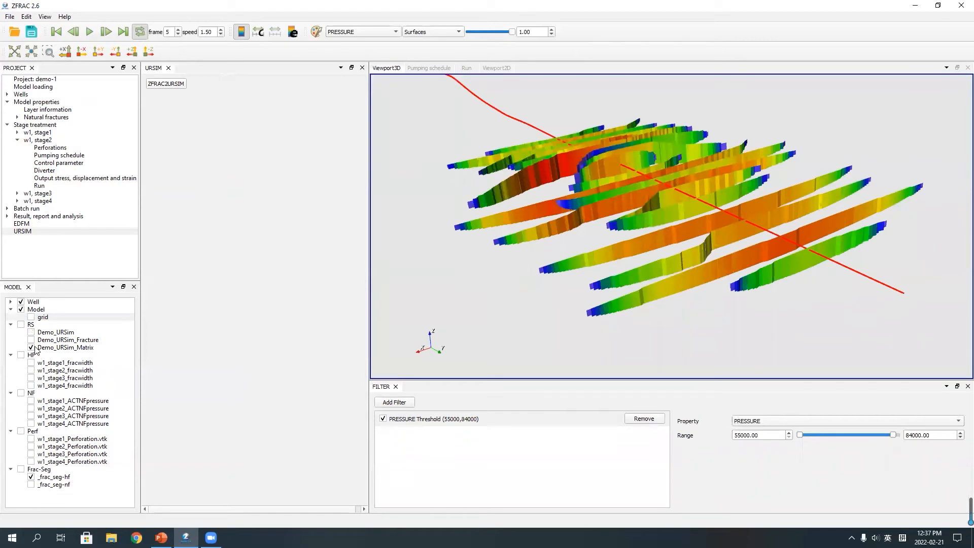
pyautogui.click(31, 477)
pyautogui.click(31, 477)
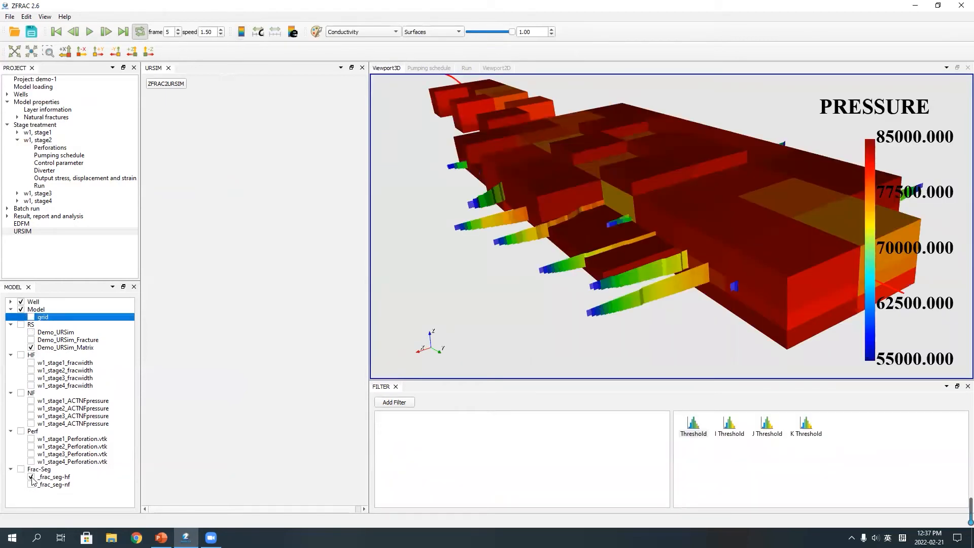
pyautogui.click(90, 32)
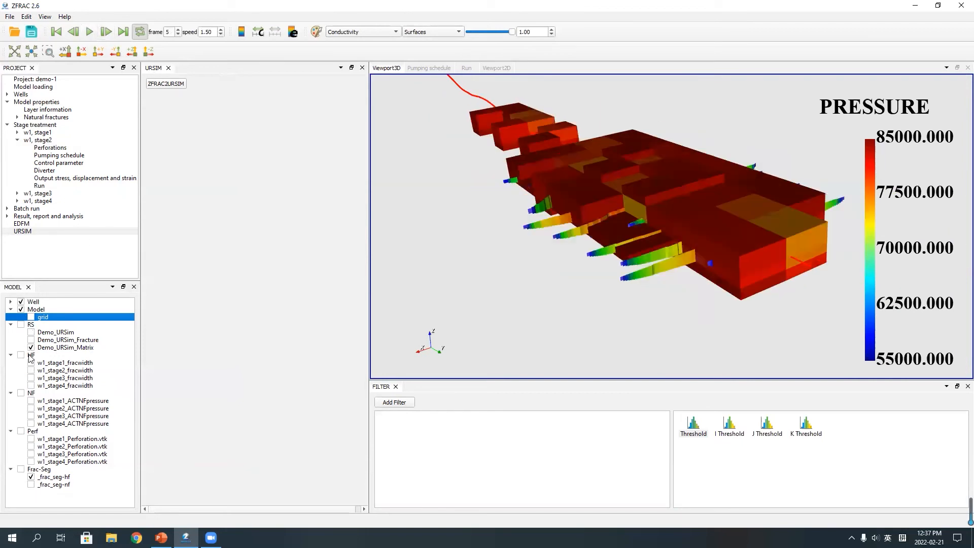
# Step: Replace the matrix result and fracture segments with Demo_URSim_Fracture and play its pressure animation
pyautogui.click(31, 476)
pyautogui.click(31, 347)
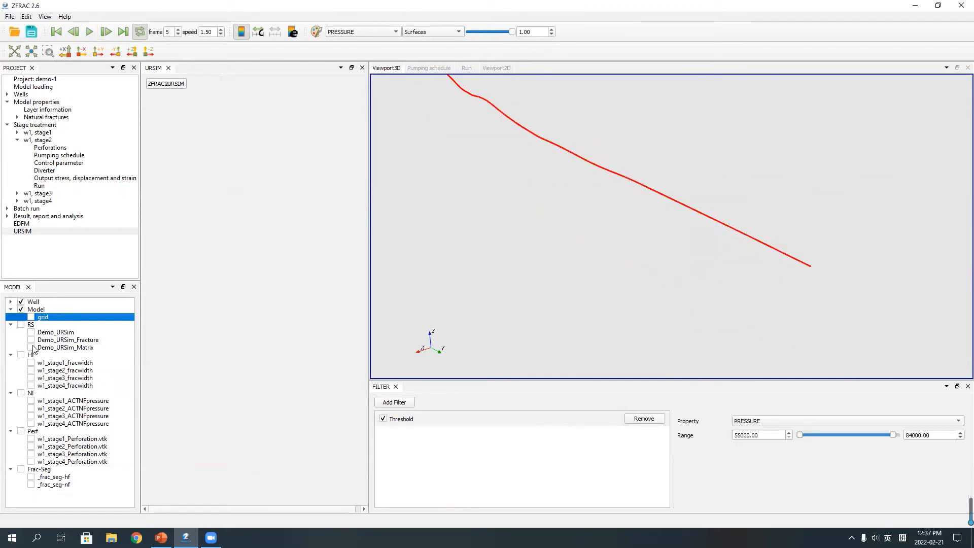
pyautogui.click(31, 340)
pyautogui.click(43, 340)
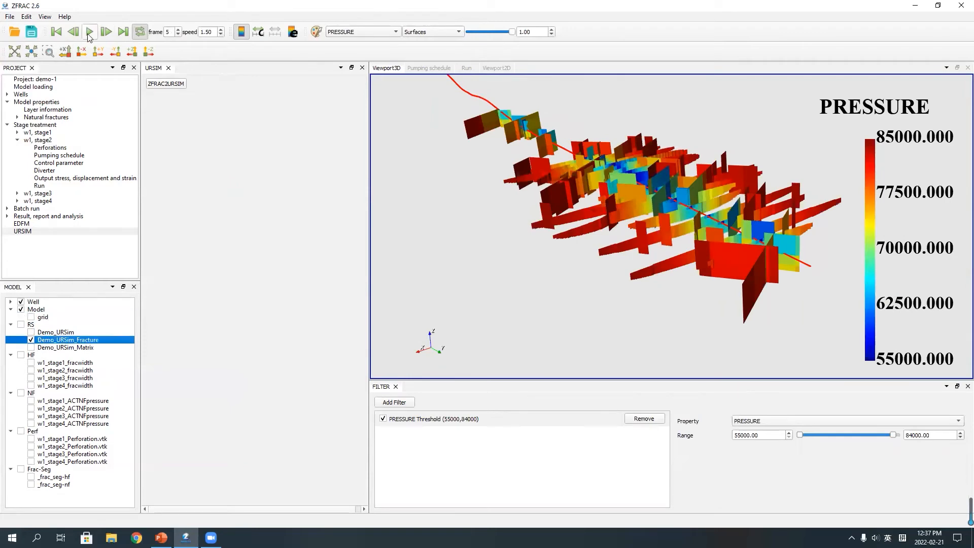
pyautogui.click(90, 33)
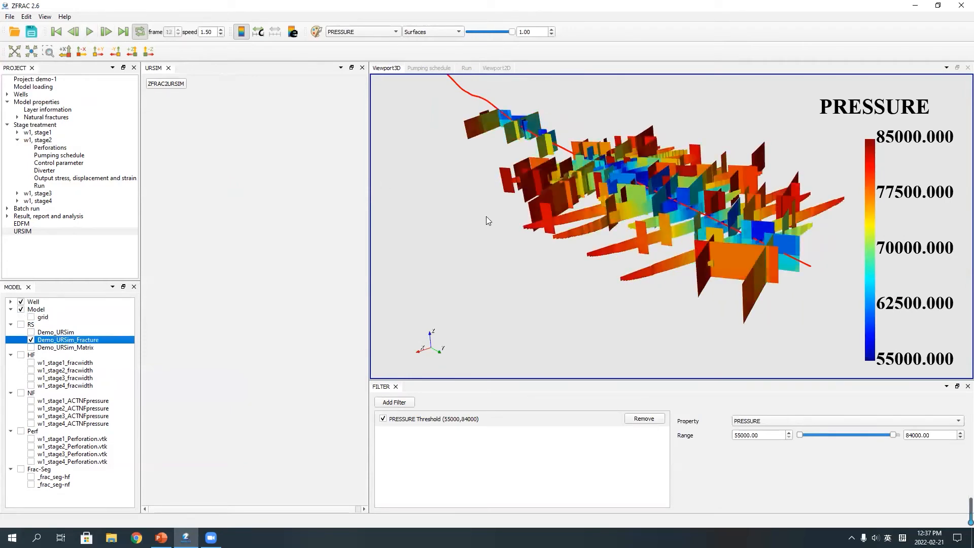
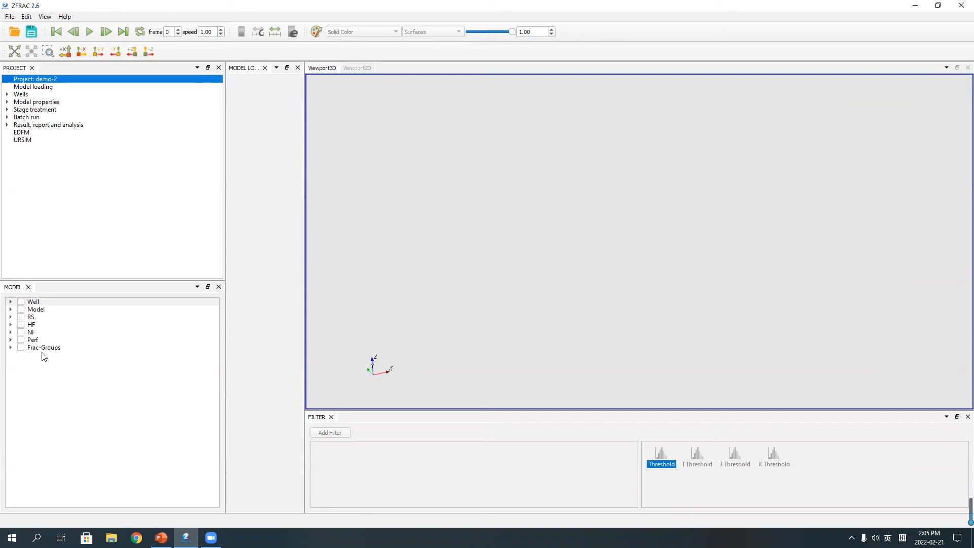
# Step: Display the demo-2 model grid and rescale its POROS color map to start at 0.05
pyautogui.click(10, 309)
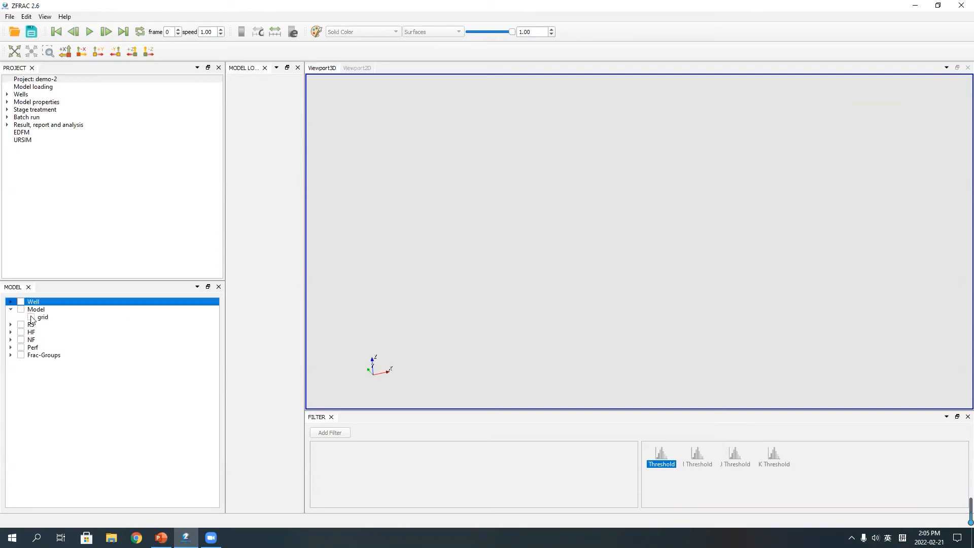
pyautogui.click(31, 317)
pyautogui.click(43, 317)
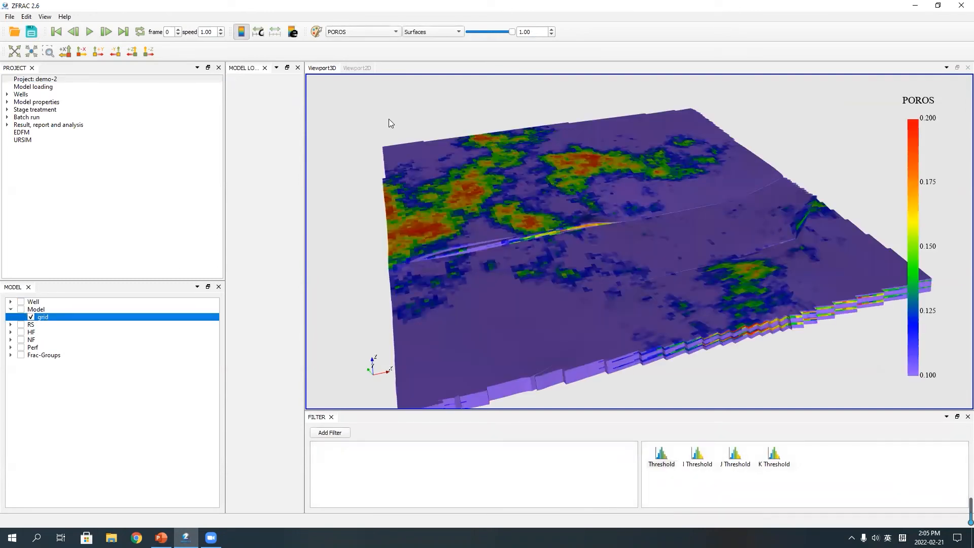
pyautogui.click(258, 32)
pyautogui.moveTo(408, 254); pyautogui.dragTo(447, 258)
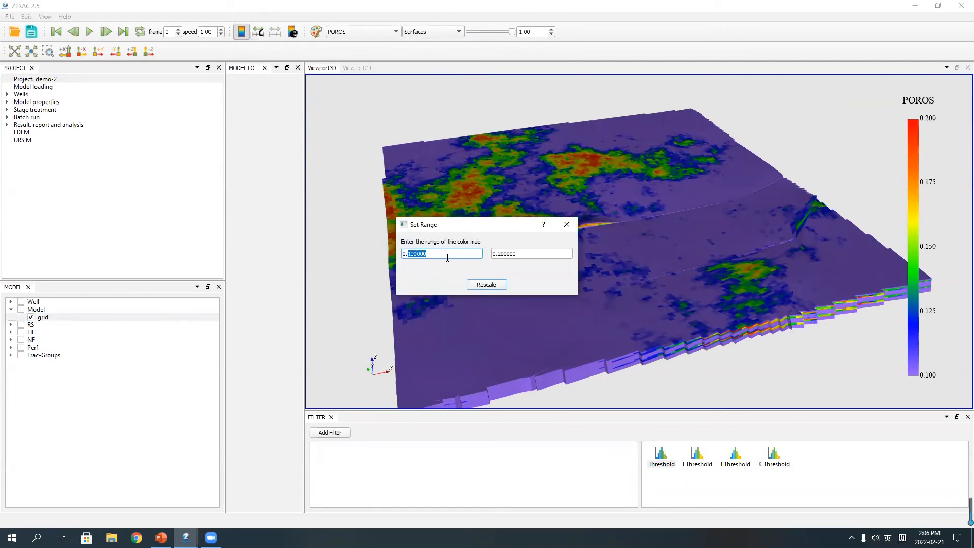
pyautogui.write('05')
pyautogui.click(486, 284)
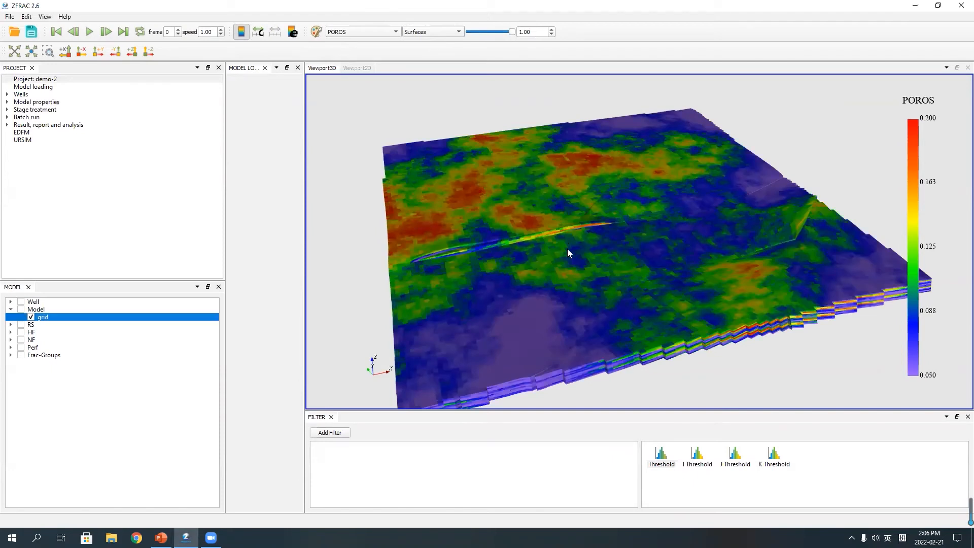
# Step: Add a POROS threshold filter to the grid with a range of 0.05 to 0.10
pyautogui.doubleClick(661, 459)
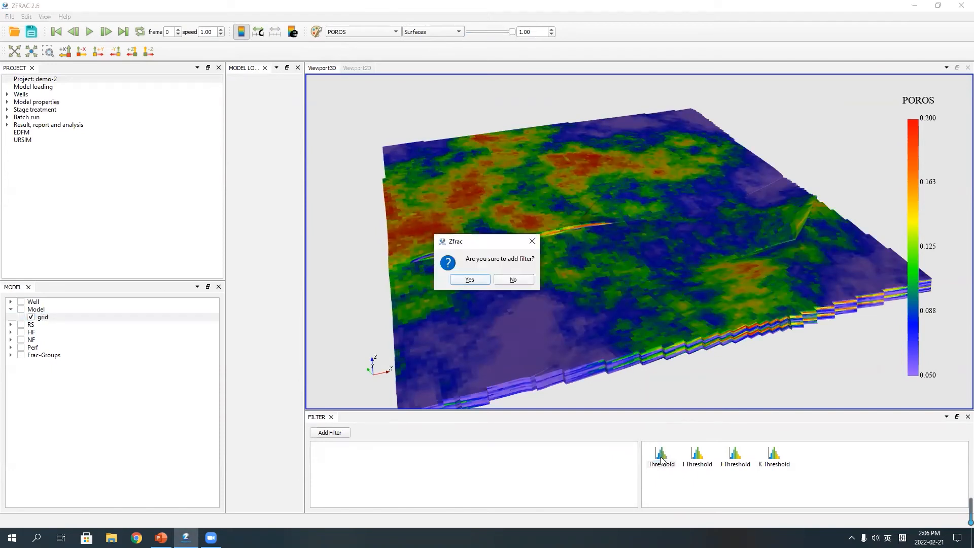
pyautogui.click(470, 280)
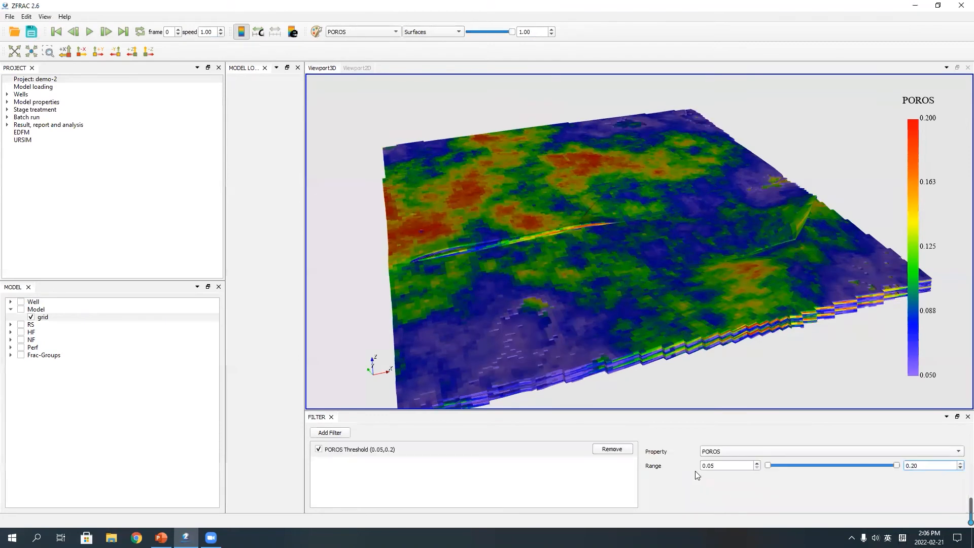
pyautogui.moveTo(913, 466); pyautogui.dragTo(920, 466)
pyautogui.write('1')
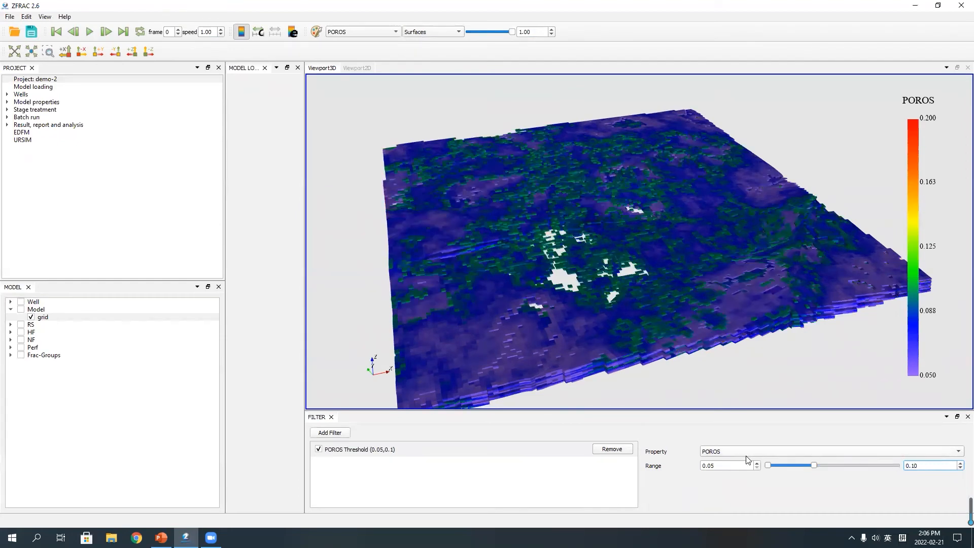
# Step: Change the POROS threshold filter's range to 0.10 to 0.20
pyautogui.moveTo(712, 465); pyautogui.dragTo(708, 466)
pyautogui.write('1')
pyautogui.moveTo(909, 466); pyautogui.dragTo(932, 469)
pyautogui.write('2')
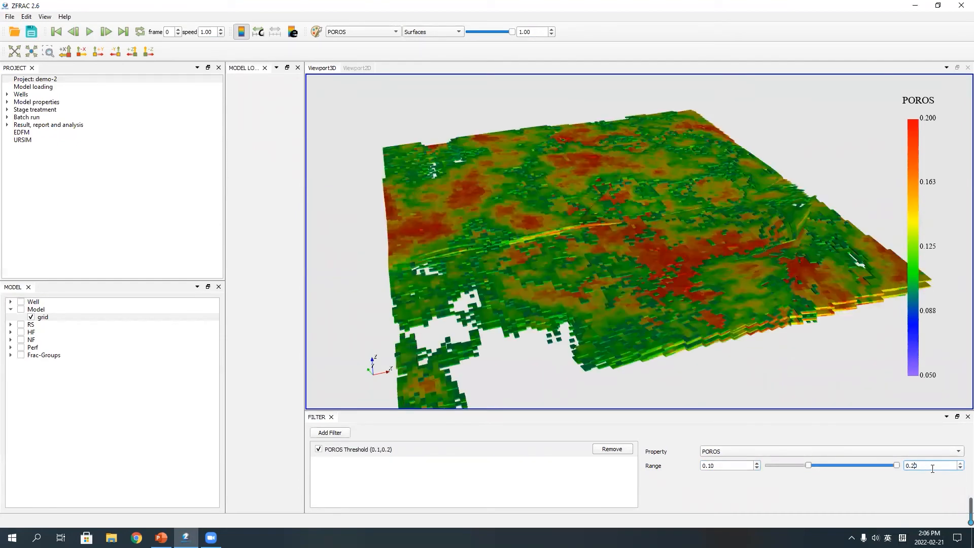
pyautogui.write('0')
# Step: Raise the POROS threshold filter's minimum to 0.15, then remove the filter from the grid
pyautogui.click(713, 465)
pyautogui.press('BackSpace')
pyautogui.write('5')
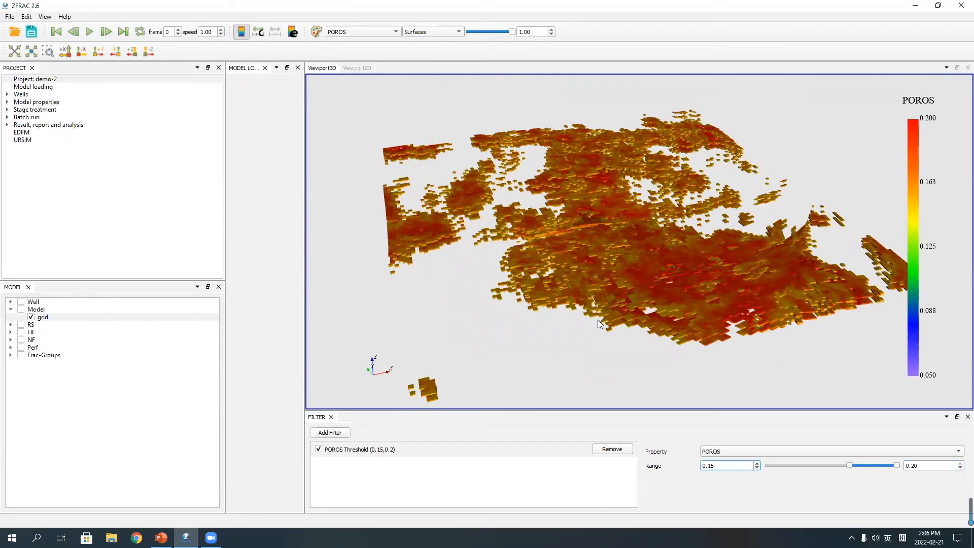
pyautogui.click(613, 450)
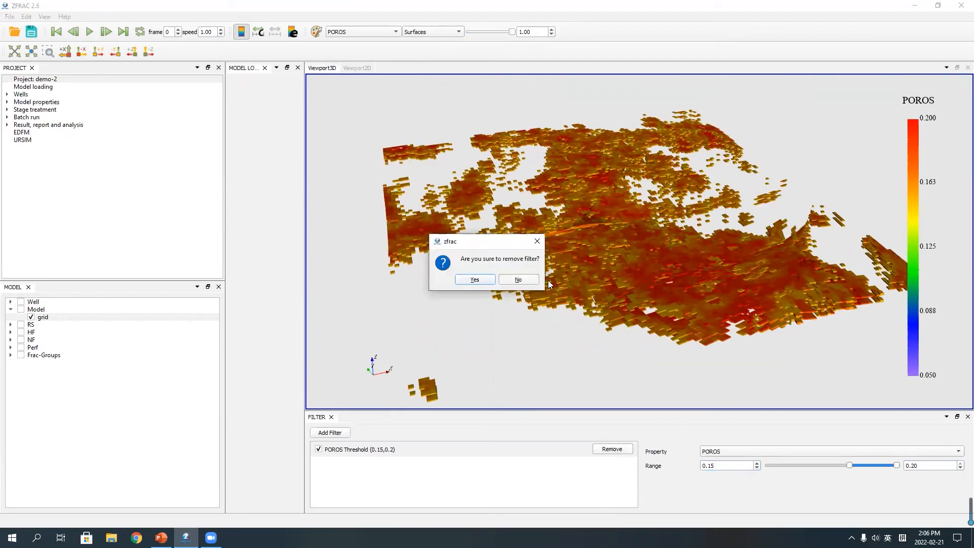
pyautogui.click(475, 279)
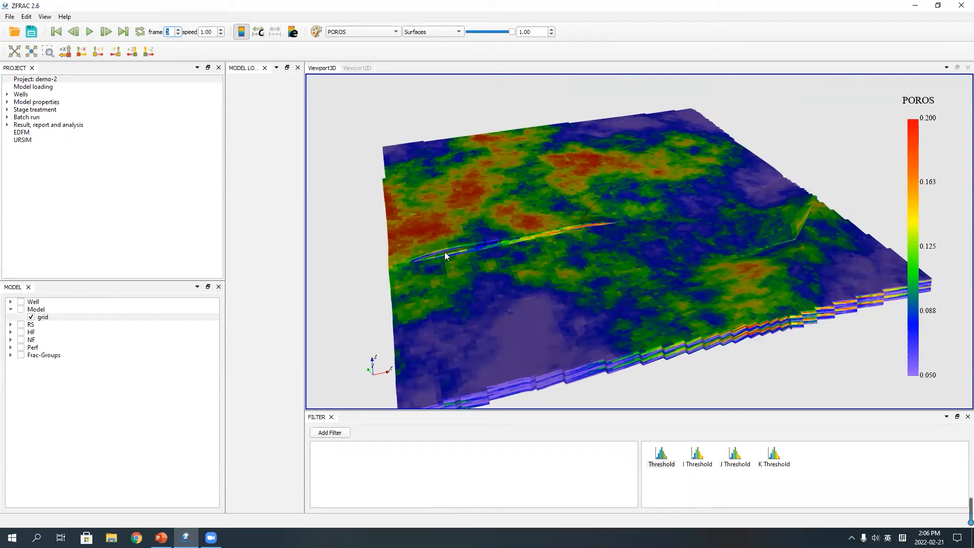
# Step: Display the well with the grid in a side view and switch on the perforations
pyautogui.click(21, 301)
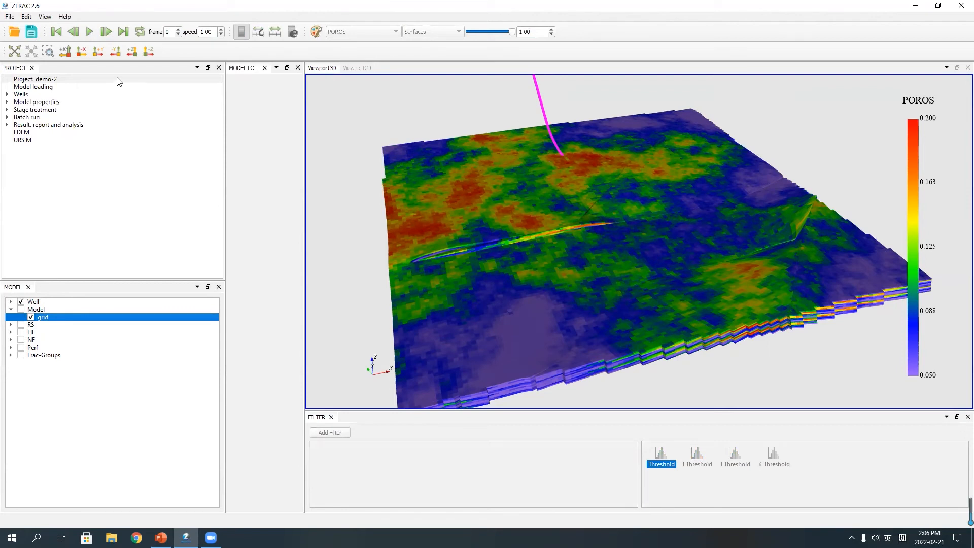
pyautogui.click(93, 56)
pyautogui.moveTo(664, 327); pyautogui.dragTo(639, 280)
pyautogui.scroll(2, 658, 328)
pyautogui.scroll(2, 662, 289)
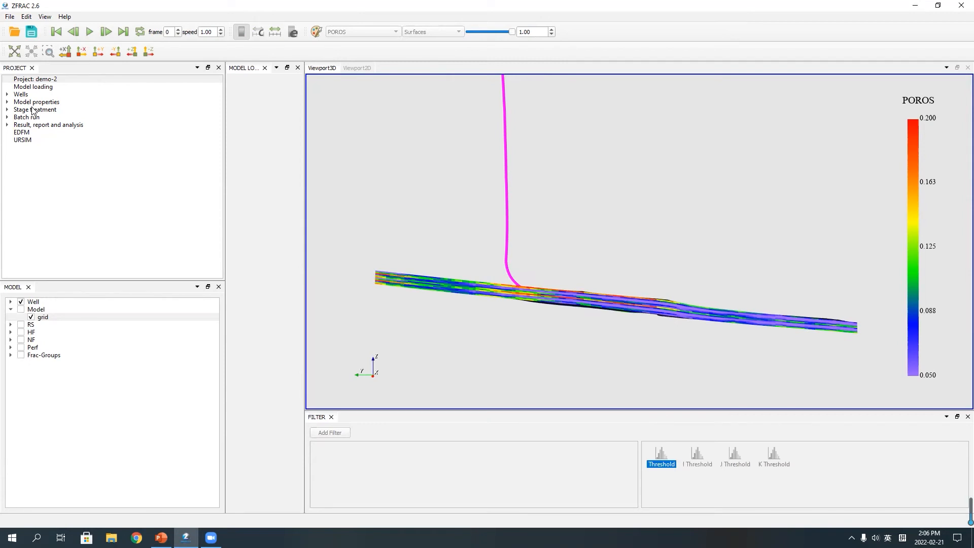
pyautogui.click(21, 348)
pyautogui.click(21, 348)
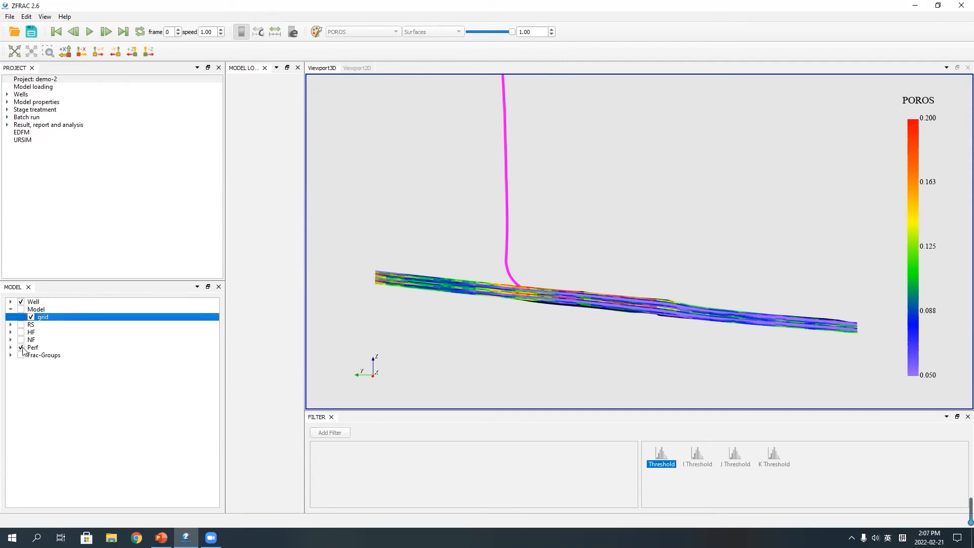
# Step: Hide the grid and inspect the perforations along the horizontal section of the well
pyautogui.click(30, 318)
pyautogui.scroll(7, 758, 324)
pyautogui.scroll(-5, 738, 283)
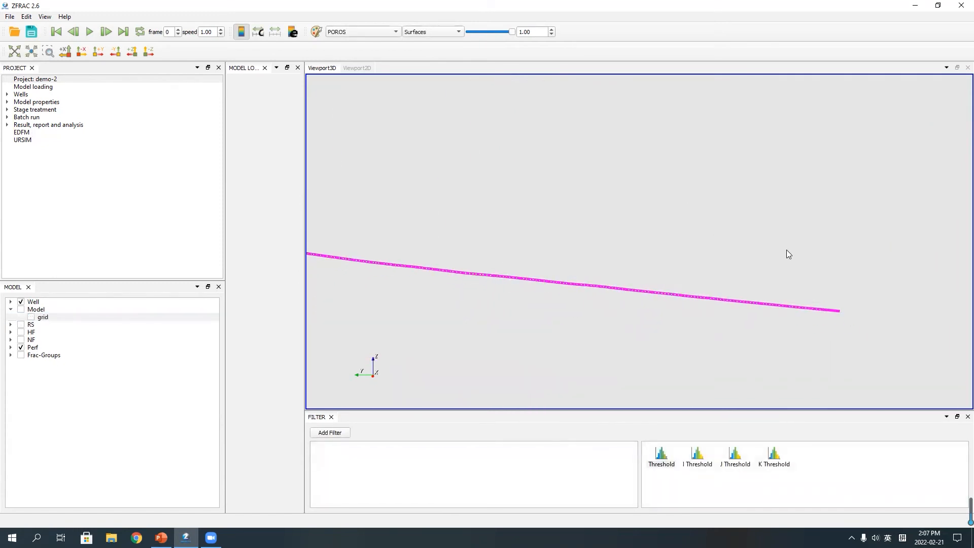
pyautogui.moveTo(563, 272); pyautogui.dragTo(650, 274, button='middle')
pyautogui.scroll(1, 526, 275)
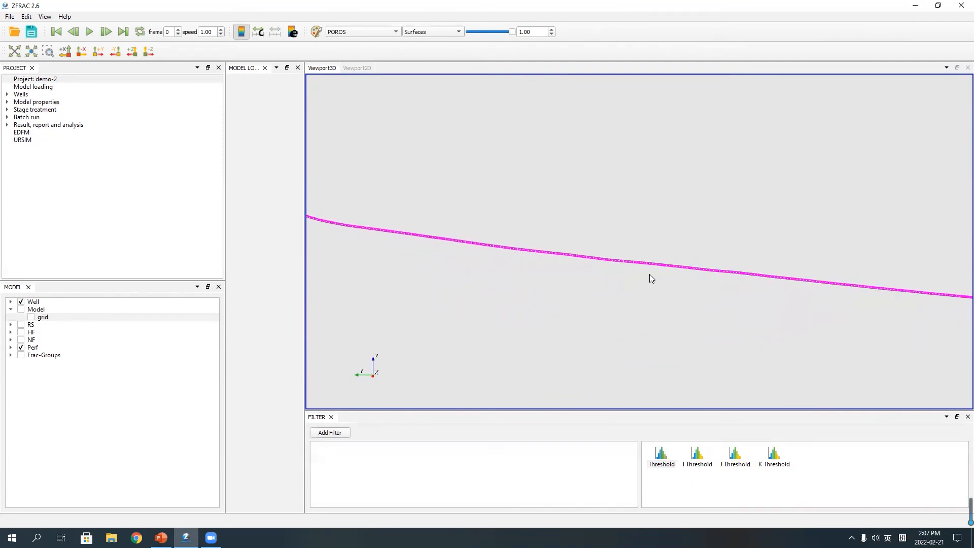
pyautogui.scroll(-3, 749, 293)
pyautogui.moveTo(728, 291); pyautogui.dragTo(680, 282, button='middle')
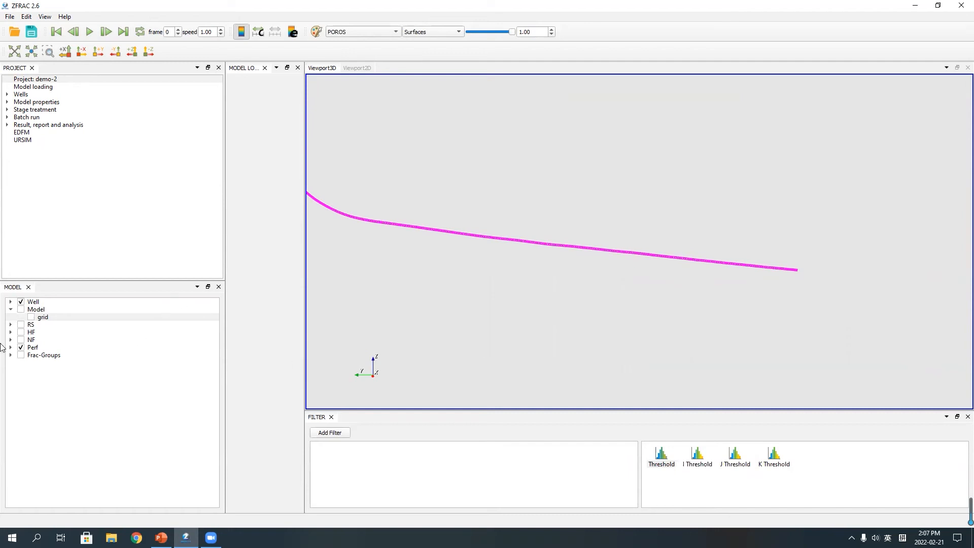
# Step: Display the HF and NF fractures with the well in an oblique view, and play the fracture animation to examine their growth
pyautogui.click(21, 332)
pyautogui.click(21, 340)
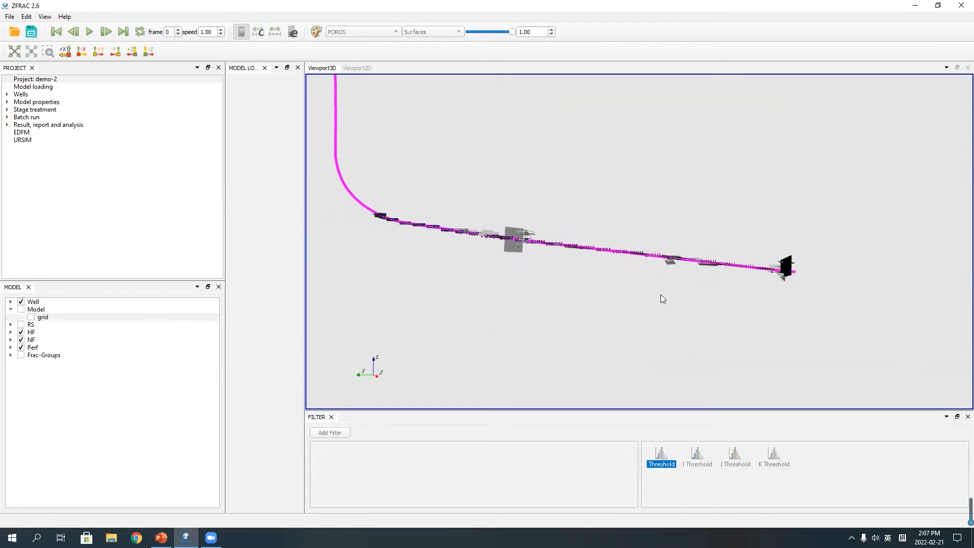
pyautogui.moveTo(687, 296); pyautogui.dragTo(563, 326)
pyautogui.click(92, 32)
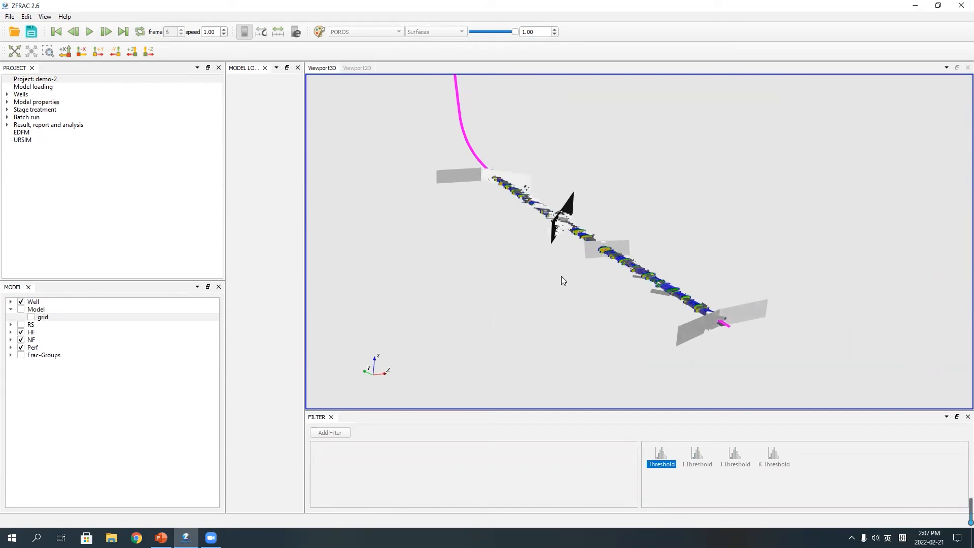
pyautogui.scroll(1, 647, 284)
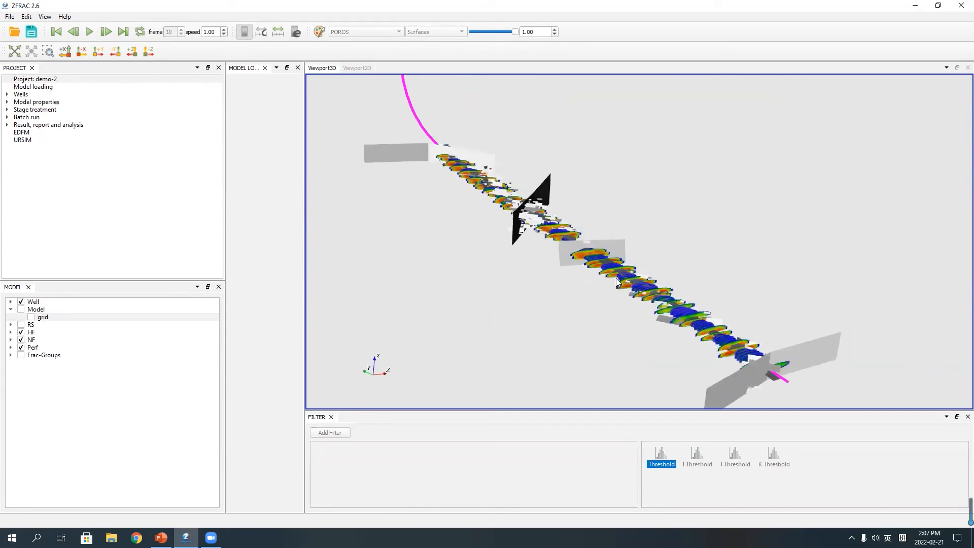
pyautogui.scroll(1, 609, 285)
pyautogui.scroll(1, 604, 283)
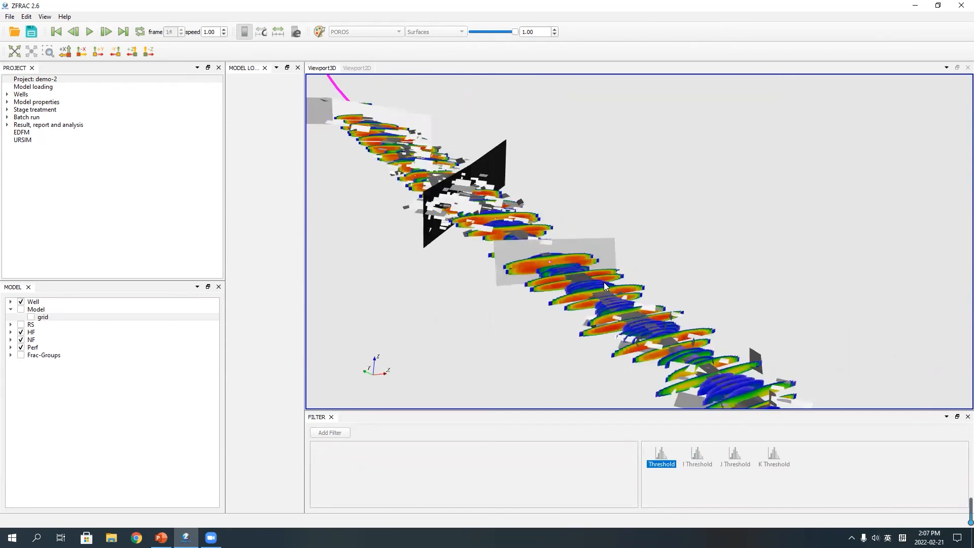
pyautogui.scroll(2, 603, 282)
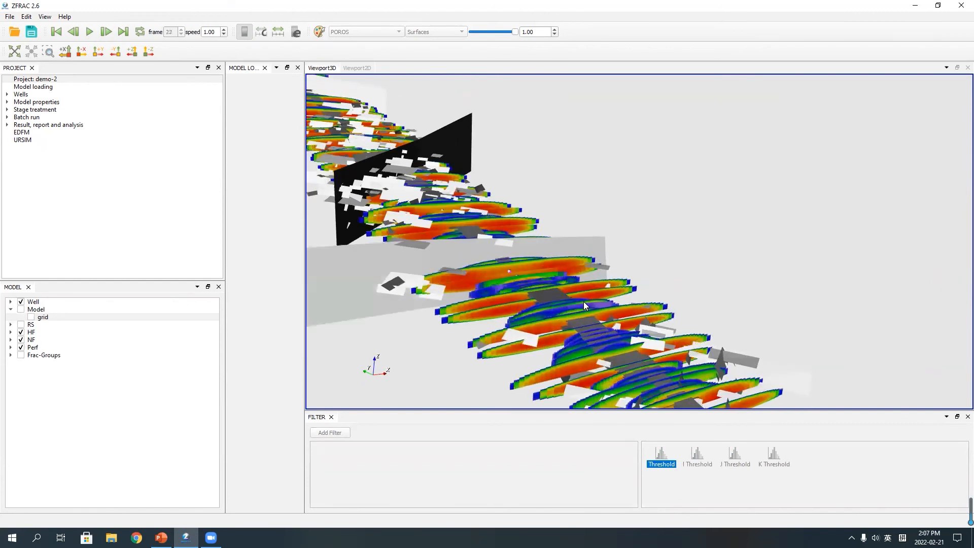
pyautogui.scroll(-3, 583, 301)
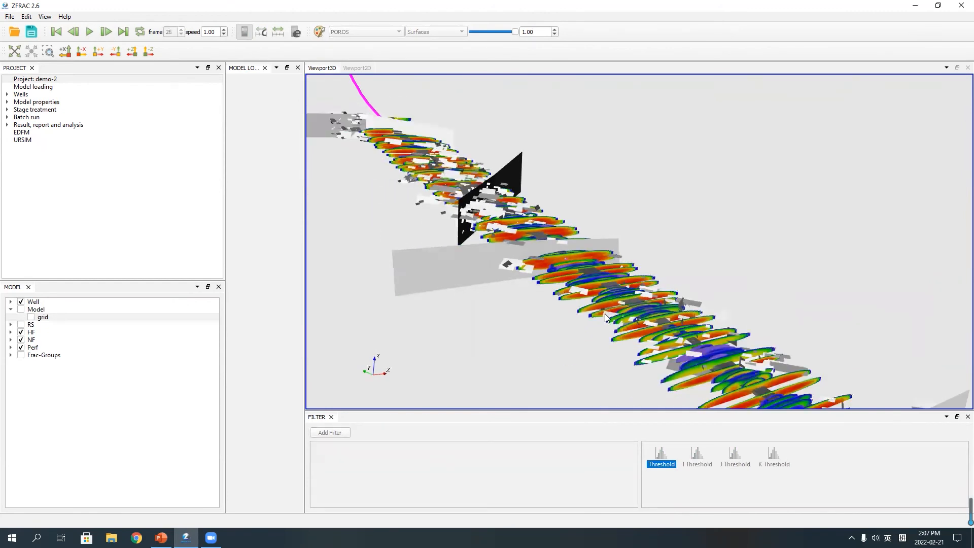
pyautogui.scroll(-2, 613, 316)
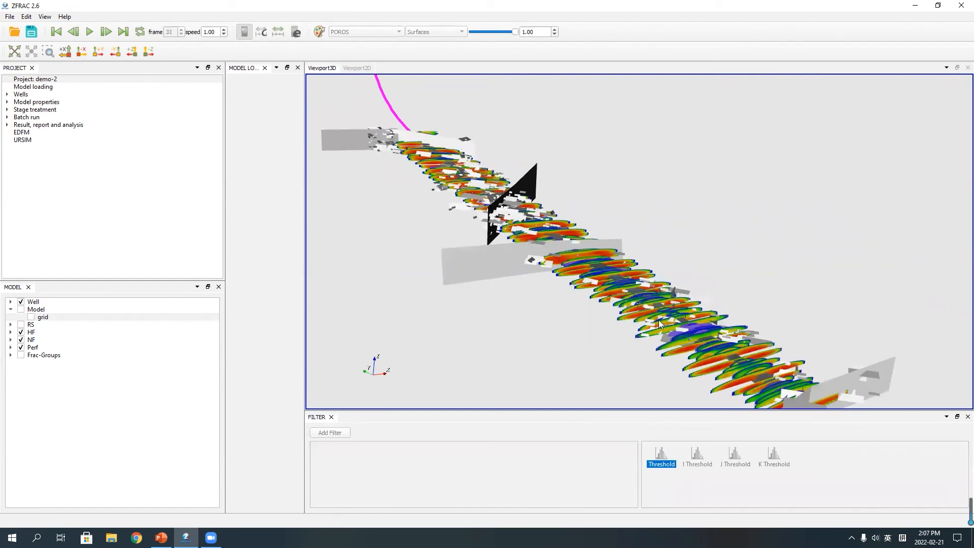
pyautogui.moveTo(630, 292); pyautogui.dragTo(564, 274, button='middle')
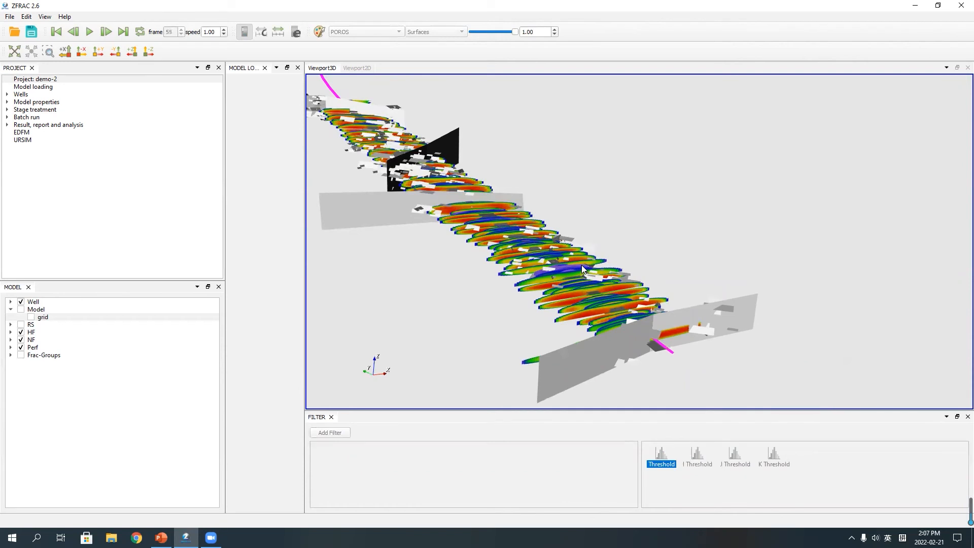
# Step: Hide the HF and NF fractures and display the Frac-Groups instead
pyautogui.click(21, 333)
pyautogui.click(21, 340)
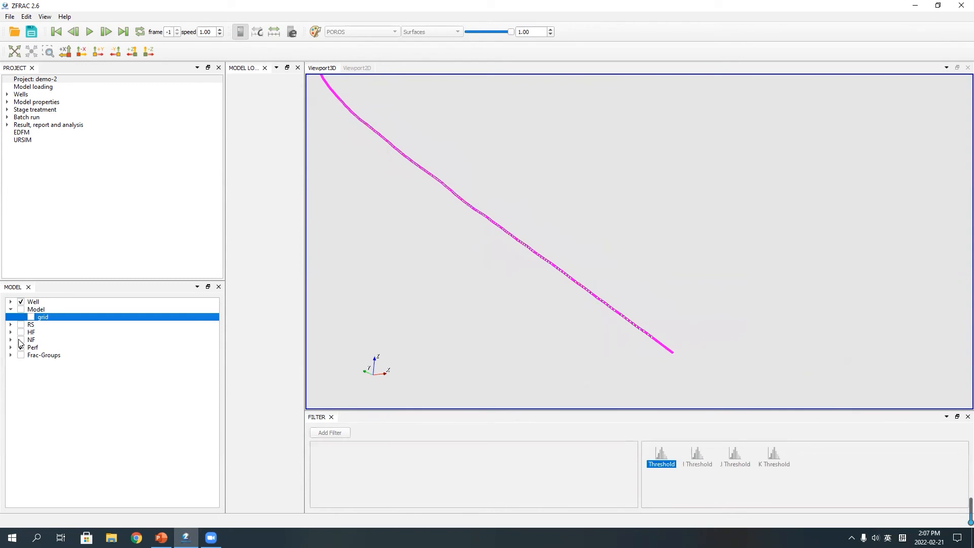
pyautogui.click(21, 355)
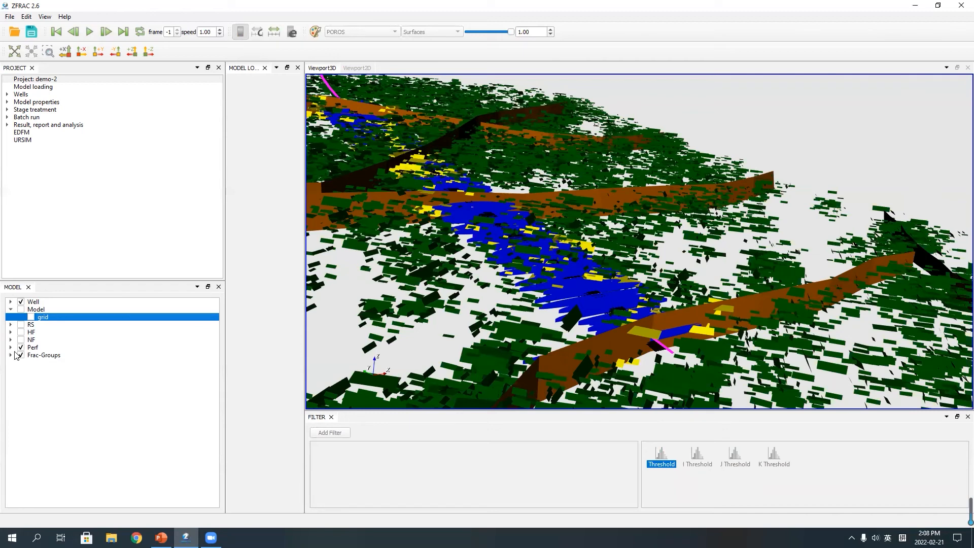
# Step: List the individual fracture groups and lower the opacity of In-situ_natural_fractures until they are mostly transparent
pyautogui.click(11, 354)
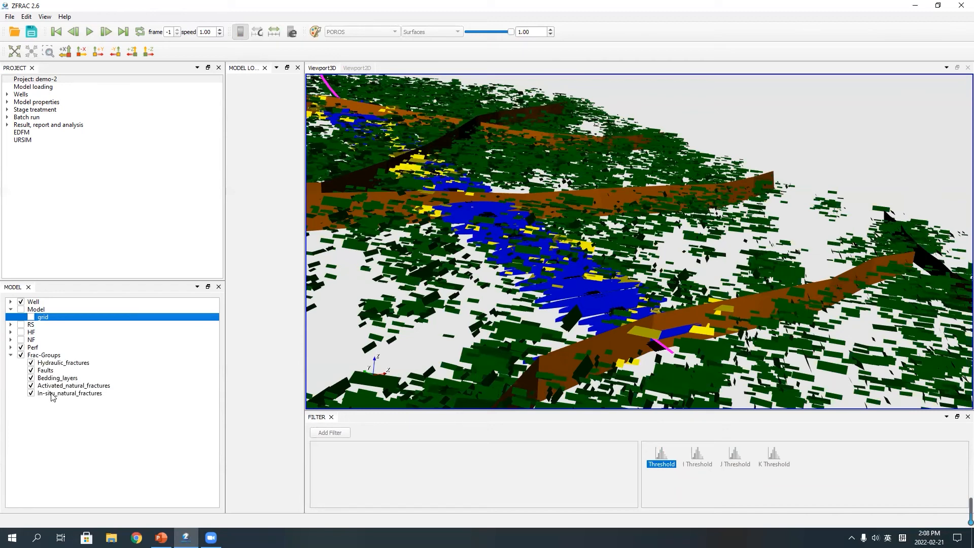
pyautogui.click(76, 391)
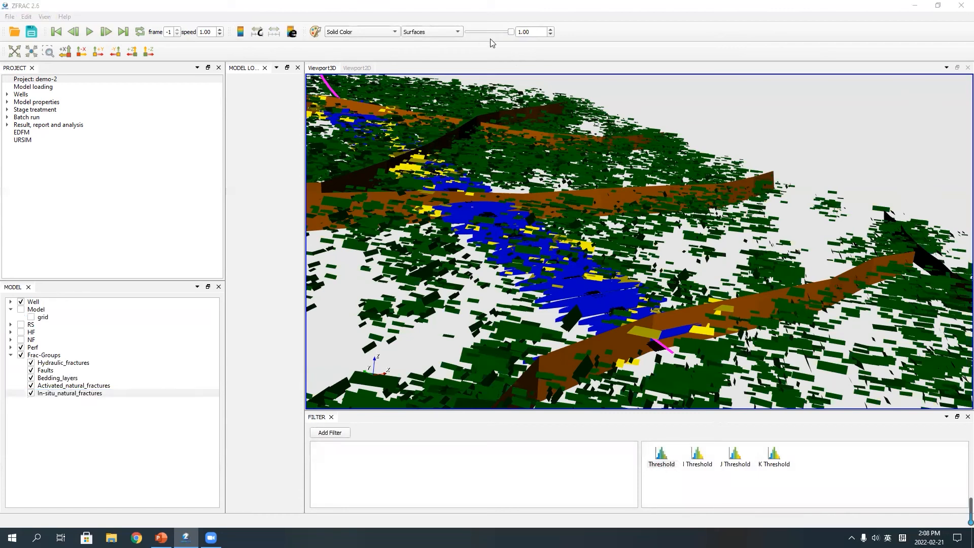
pyautogui.moveTo(510, 32); pyautogui.dragTo(476, 32)
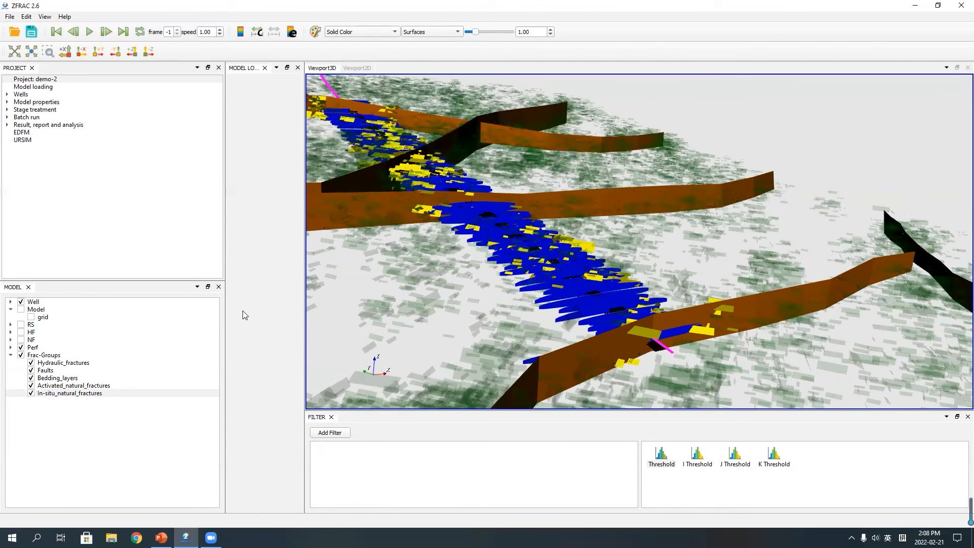
# Step: Change the solid color of the In-situ_natural_fractures group to red, #ff0000
pyautogui.rightClick(69, 395)
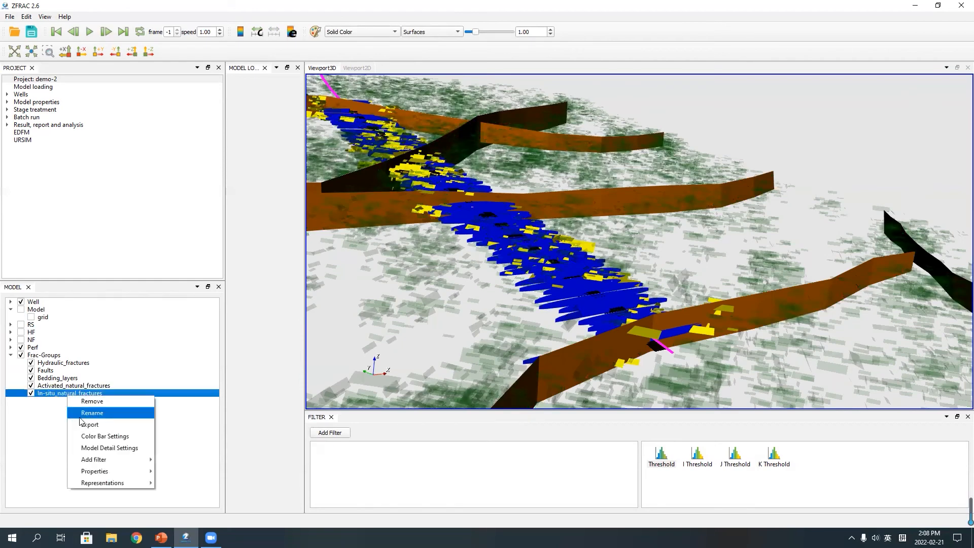
pyautogui.click(105, 448)
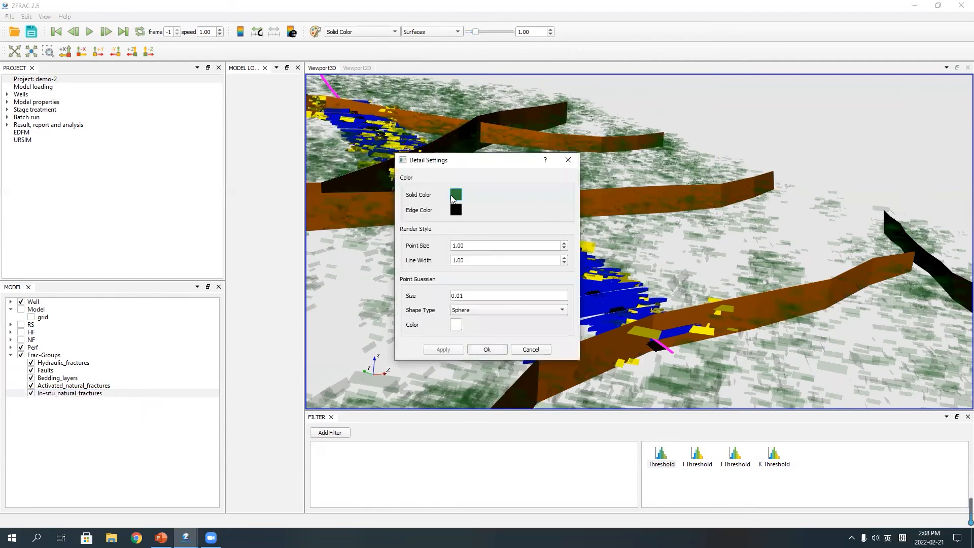
pyautogui.click(455, 195)
pyautogui.click(379, 219)
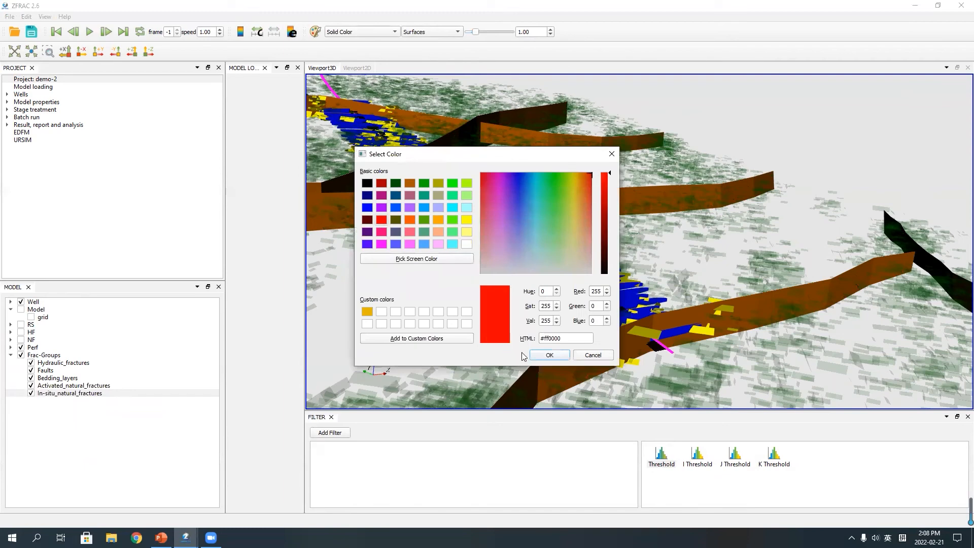
pyautogui.click(535, 355)
pyautogui.click(450, 351)
pyautogui.click(487, 350)
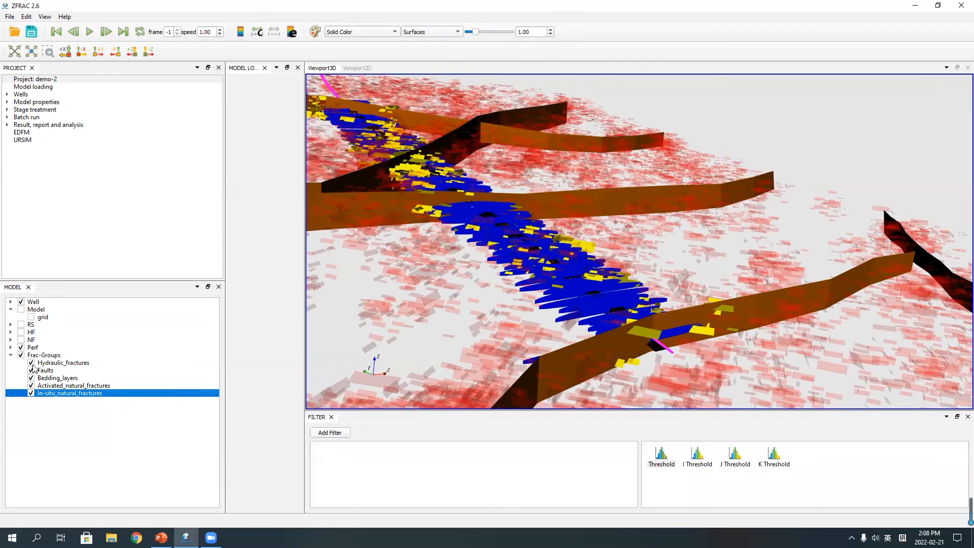
# Step: Set the solid color of the In-situ_natural_fractures group to dark green, #005500
pyautogui.rightClick(49, 392)
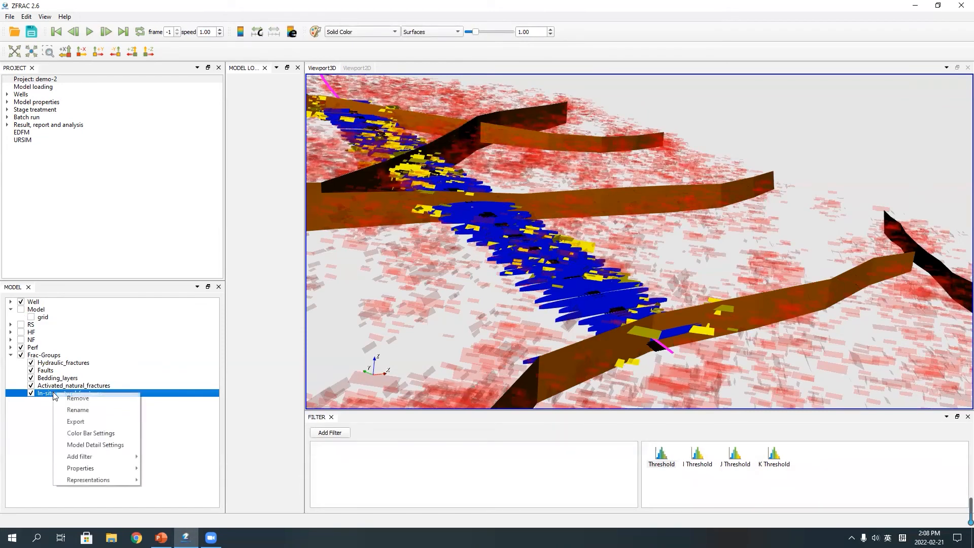
pyautogui.click(82, 444)
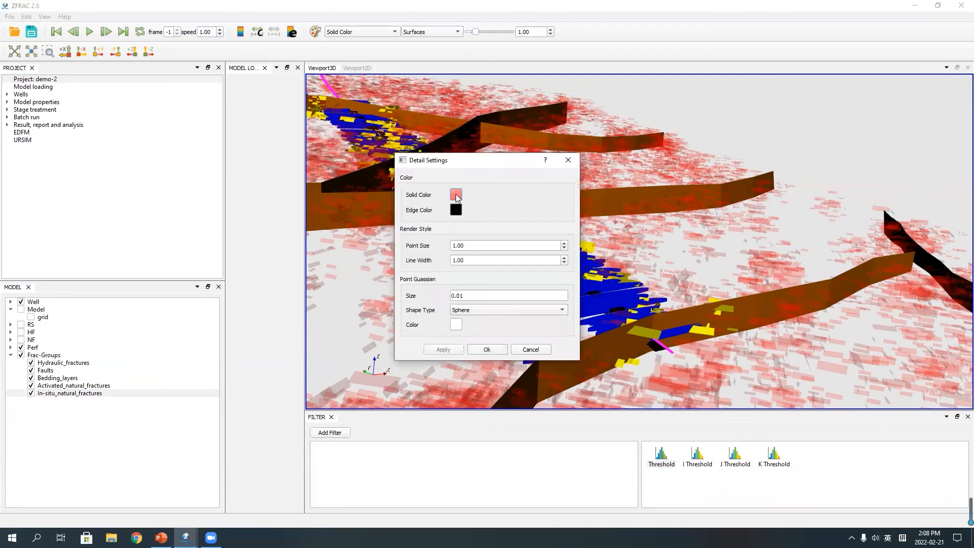
pyautogui.click(456, 195)
pyautogui.click(425, 187)
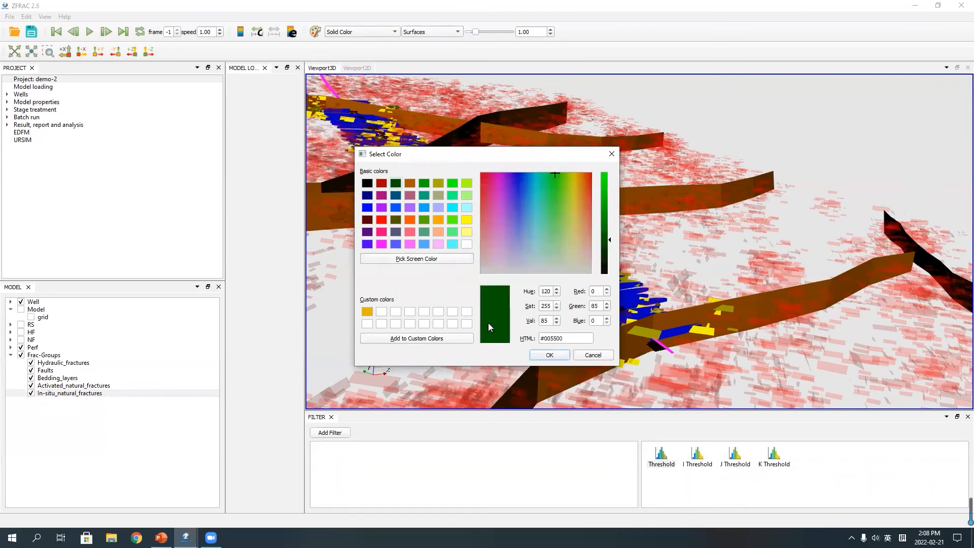
pyautogui.click(549, 354)
pyautogui.click(457, 349)
pyautogui.click(477, 350)
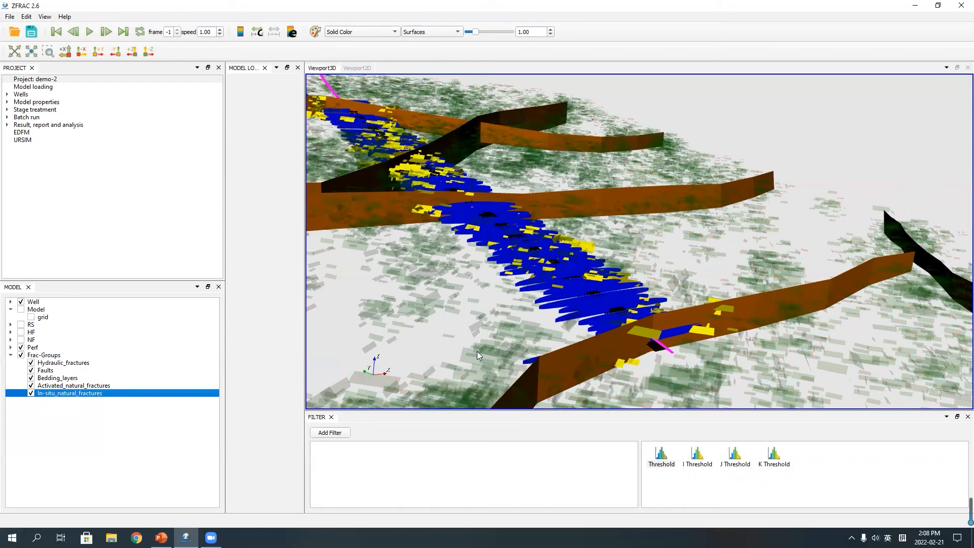
# Step: Collapse and hide the Frac-Groups, and switch off the perforations so only the well is displayed
pyautogui.click(11, 355)
pyautogui.click(20, 356)
pyautogui.click(20, 348)
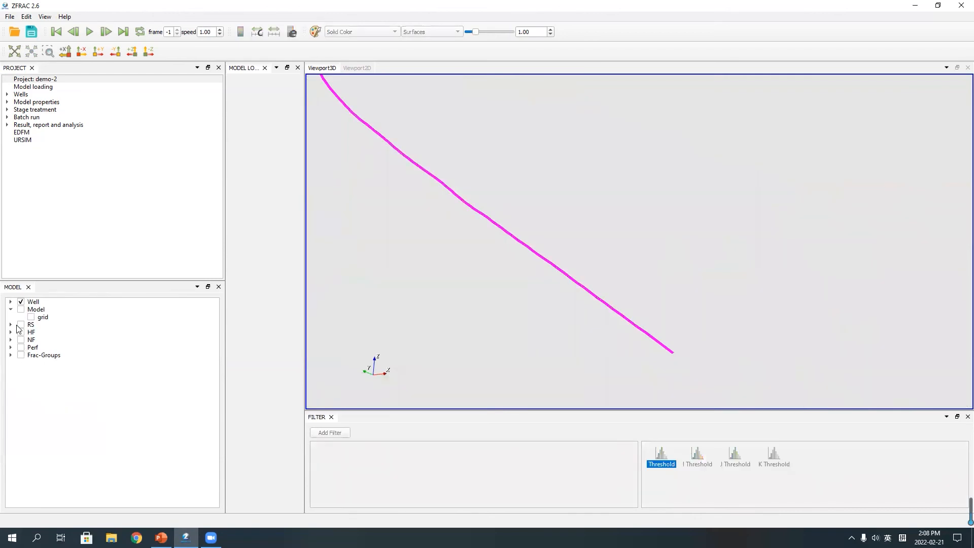
# Step: Open the Demo2_URSim production results and plot Cumulative Water Produced and Cumulative Gas Produced for the well
pyautogui.click(10, 324)
pyautogui.click(31, 347)
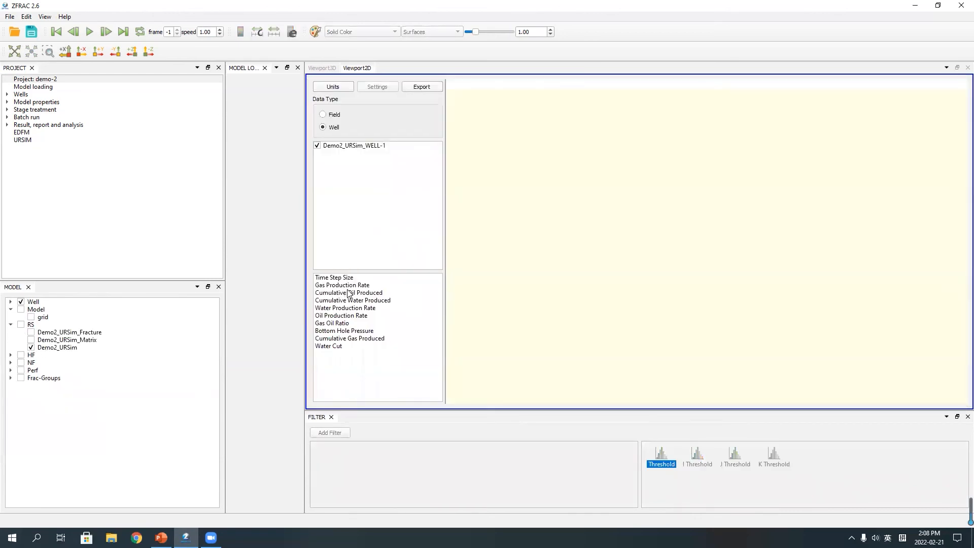
pyautogui.click(352, 300)
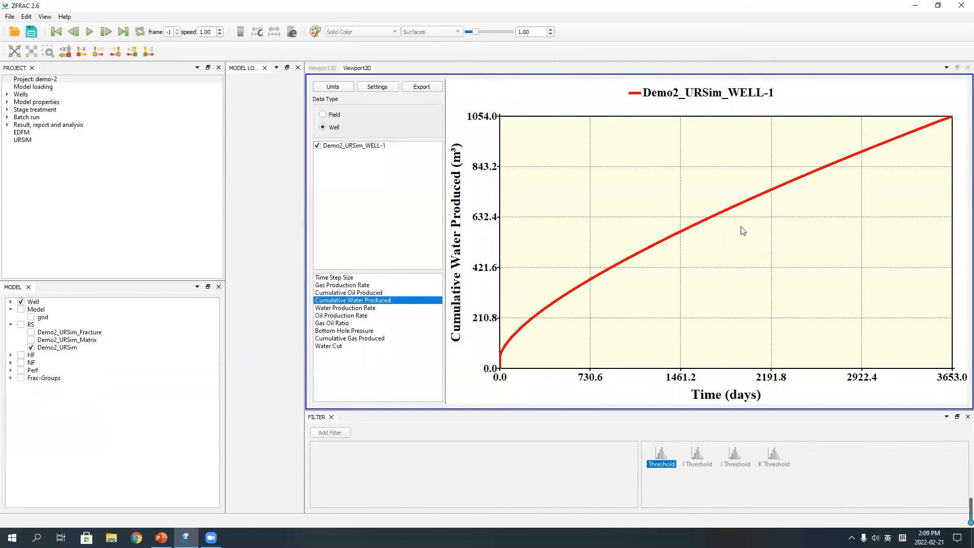
pyautogui.click(374, 339)
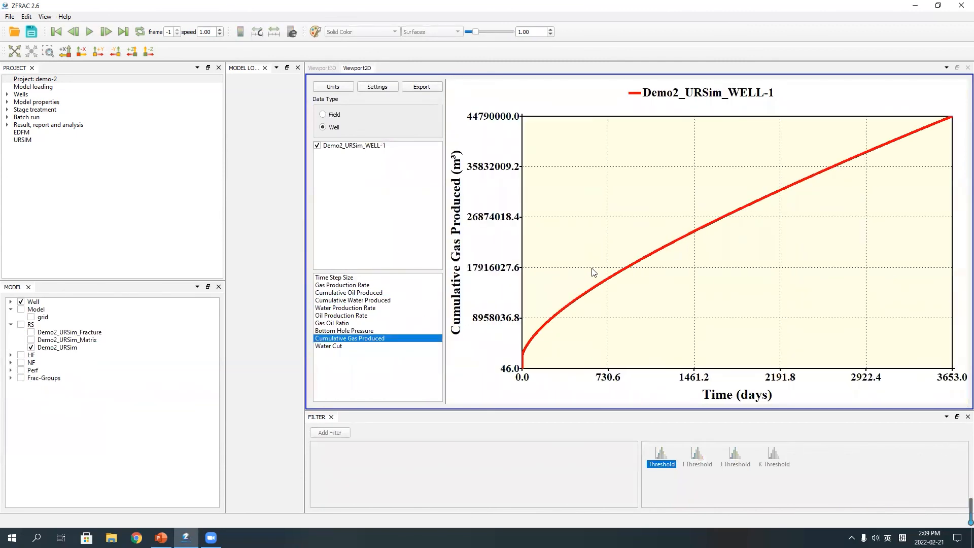
# Step: Replace the production plot with Demo2_URSim_Matrix and play its PRES animation, viewing the whole matrix pressure zone
pyautogui.click(31, 347)
pyautogui.click(31, 340)
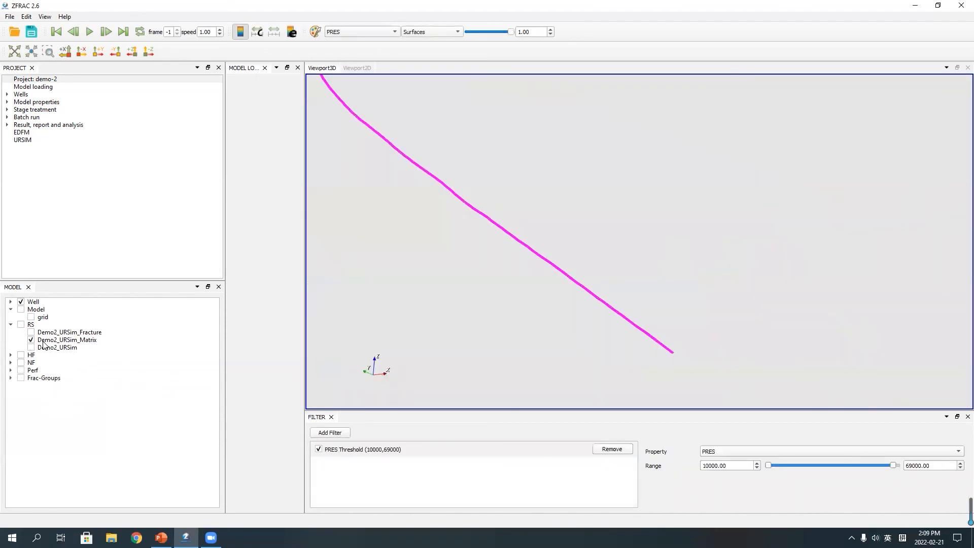
pyautogui.click(44, 341)
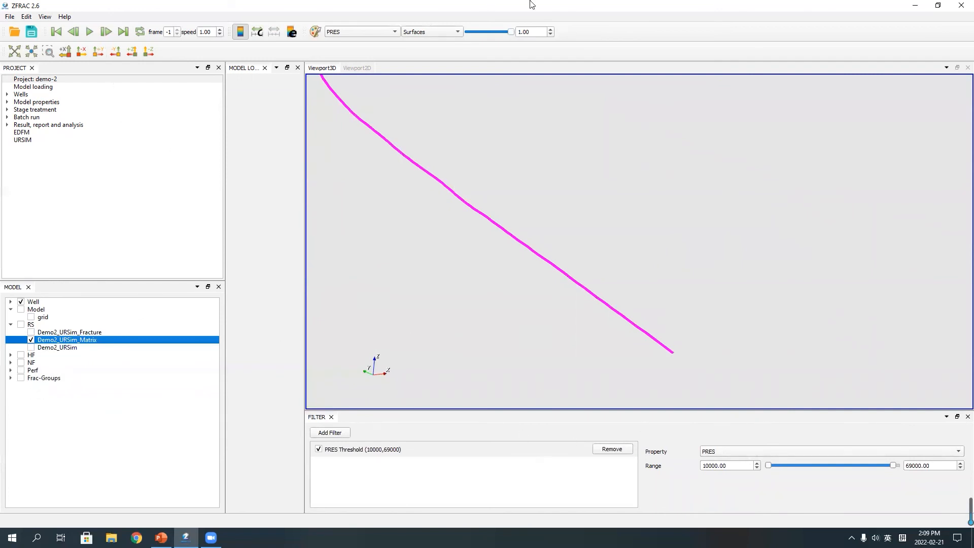
pyautogui.click(88, 31)
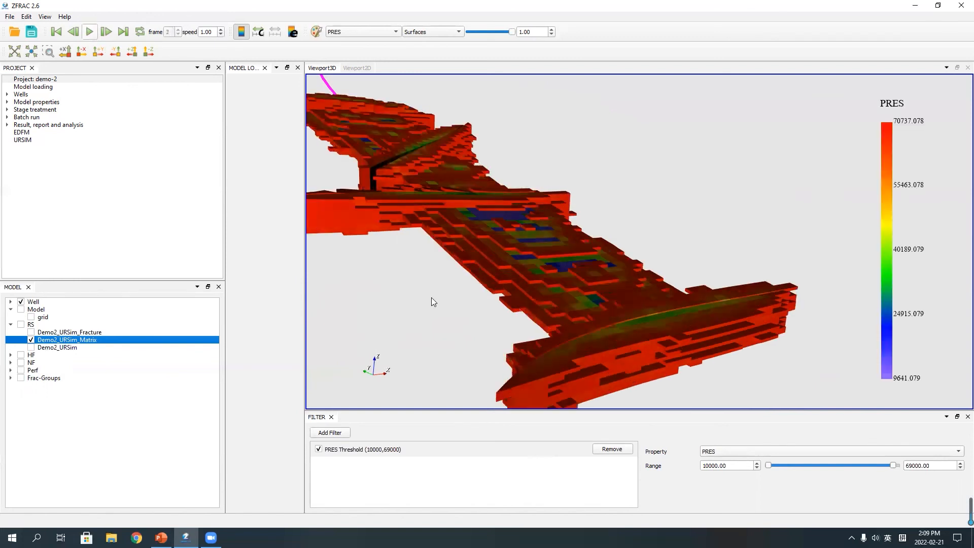
pyautogui.moveTo(463, 221); pyautogui.dragTo(524, 217)
pyautogui.scroll(-5, 468, 231)
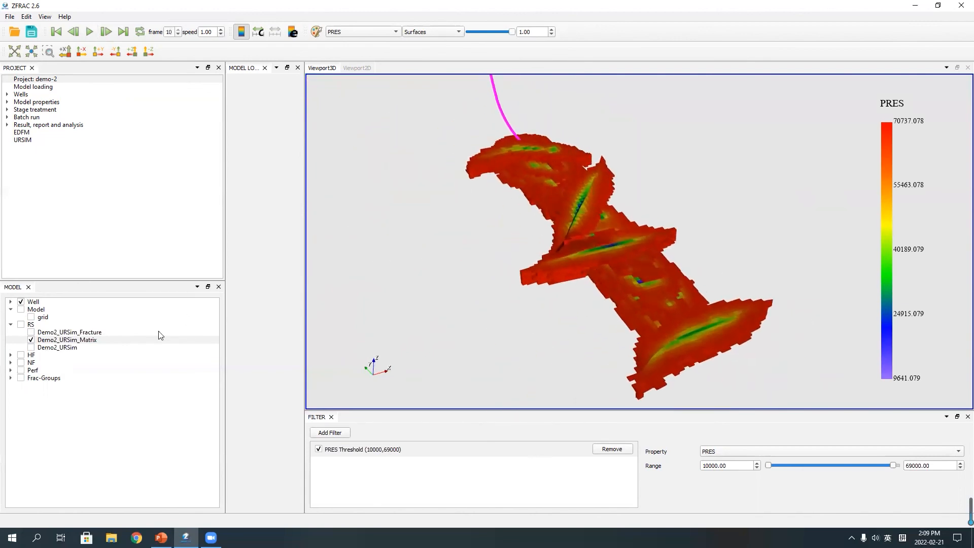
# Step: Display the Frac-Groups together with the matrix pressure and replay the PRES animation
pyautogui.click(21, 378)
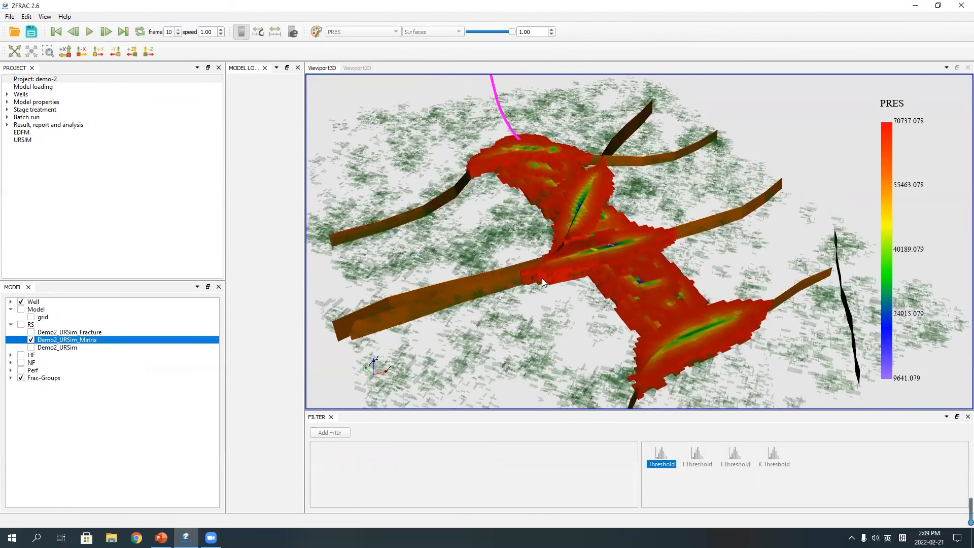
pyautogui.click(115, 51)
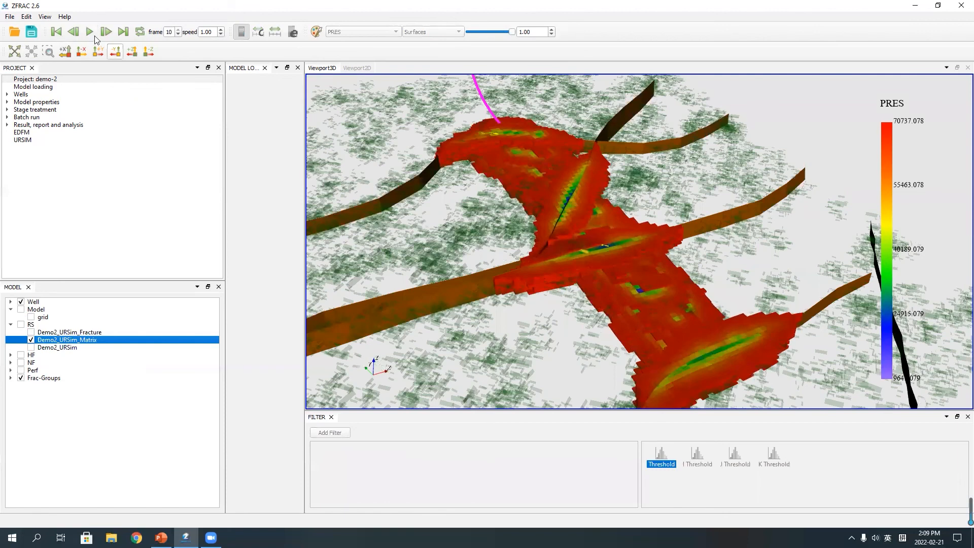
pyautogui.click(94, 36)
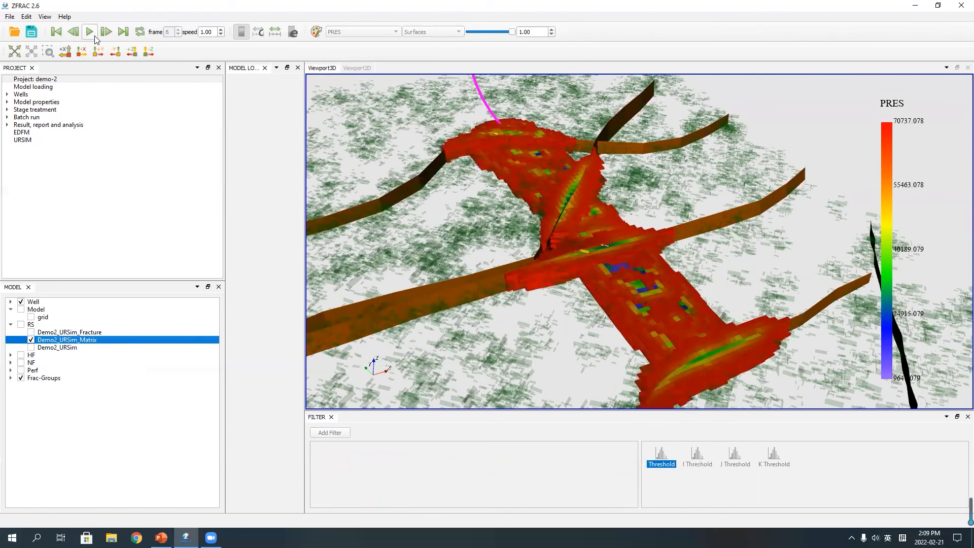
# Step: Return to the first frame, display Demo2_URSim_Fracture instead of the matrix and Frac-Groups, and play its PRES animation
pyautogui.click(56, 32)
pyautogui.click(31, 339)
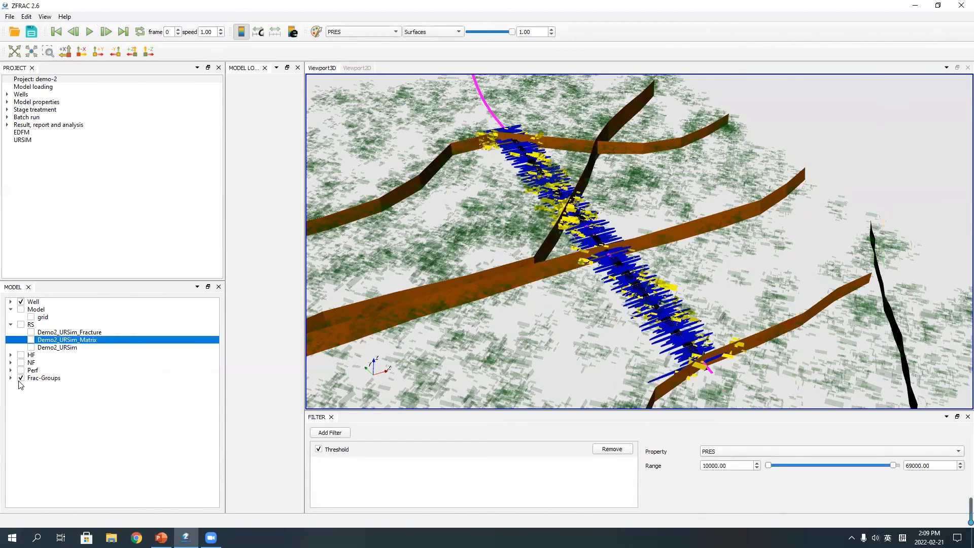
pyautogui.click(20, 378)
pyautogui.click(31, 332)
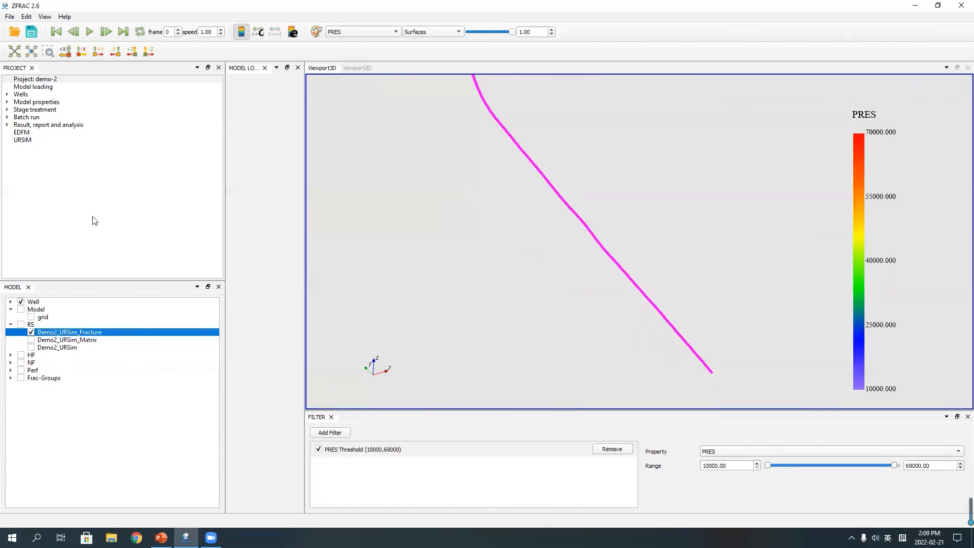
pyautogui.click(90, 37)
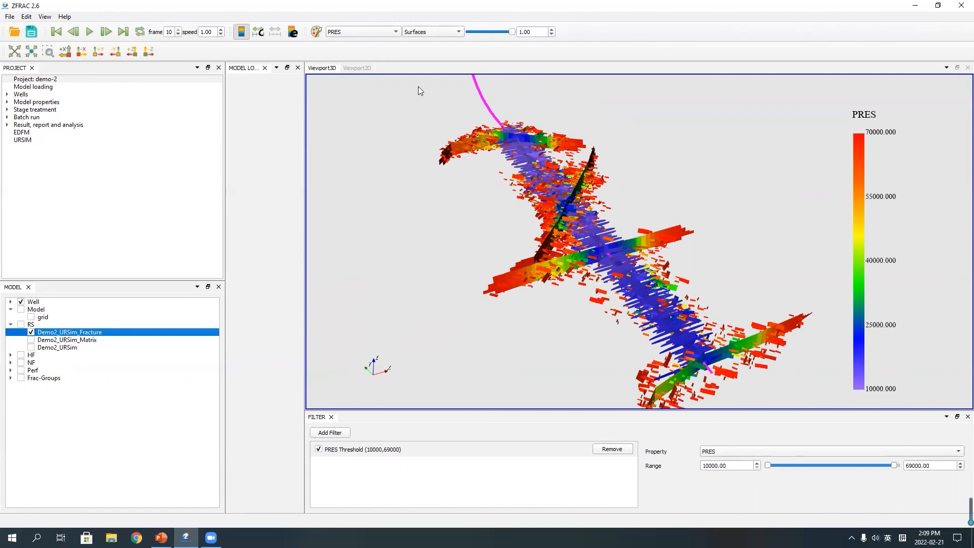
# Step: Switch to the PowerPoint presentation showing the Upcoming Features slide
pyautogui.hotkey('alt', 'Tab')
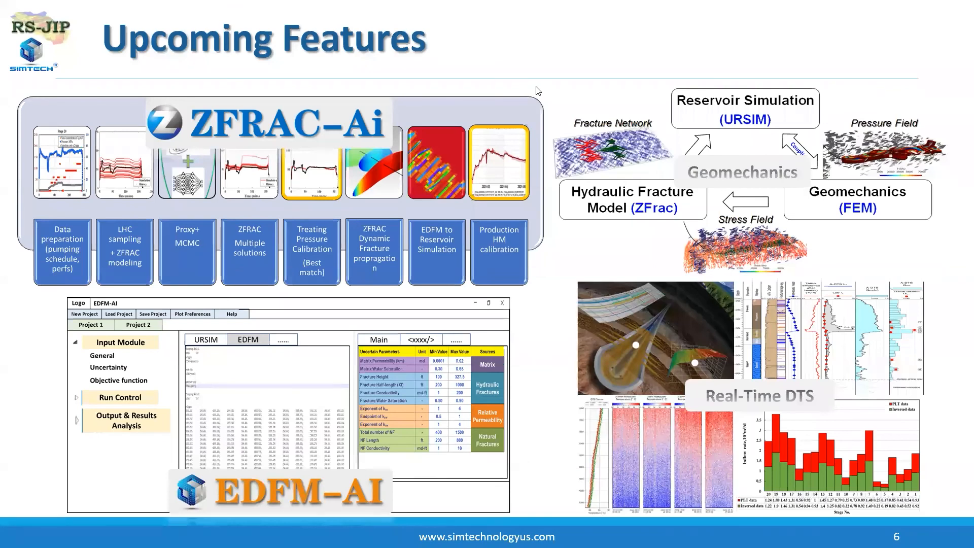